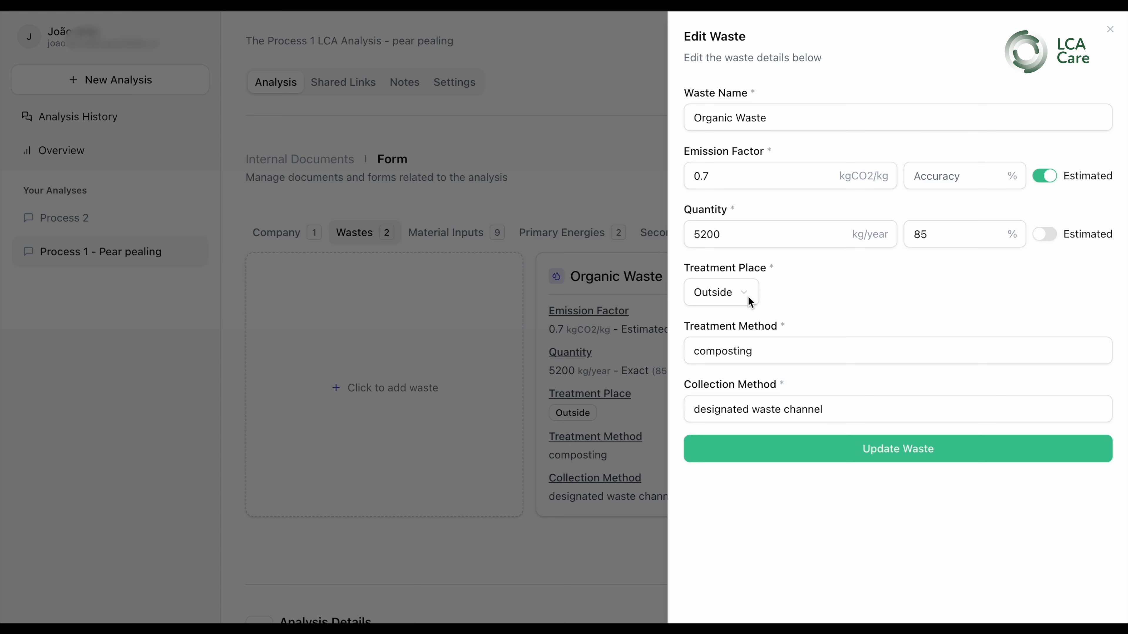
Review the organic waste's Treatment Place options, switching between Inside and Outside and keeping Outside
{"action": "left_click", "coordinate": [748, 300]}
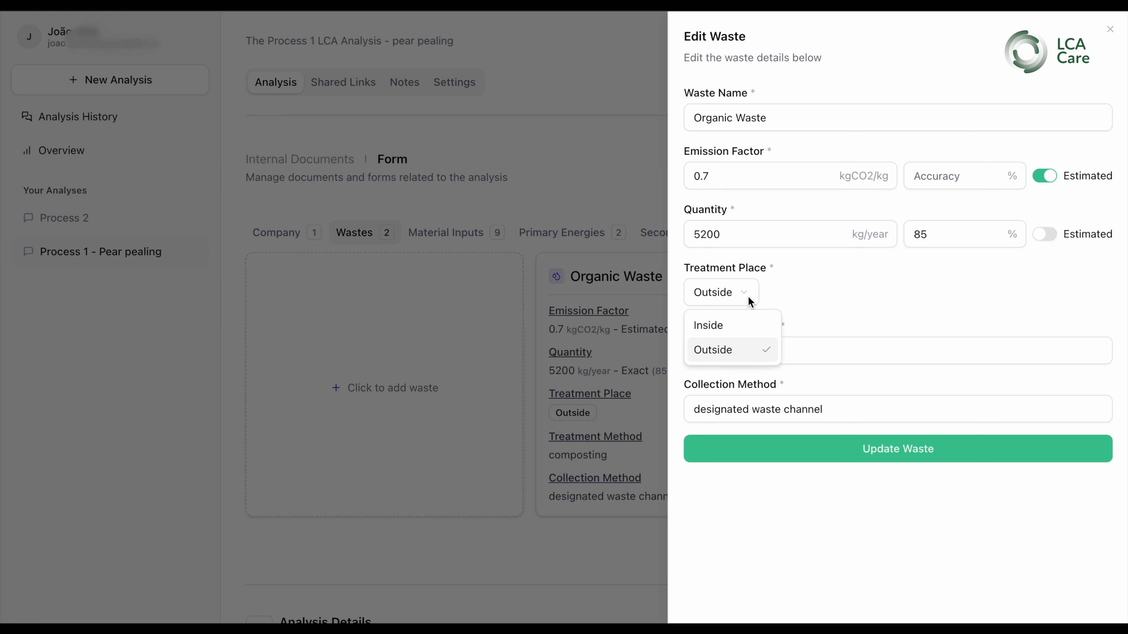
{"action": "left_click", "coordinate": [834, 300]}
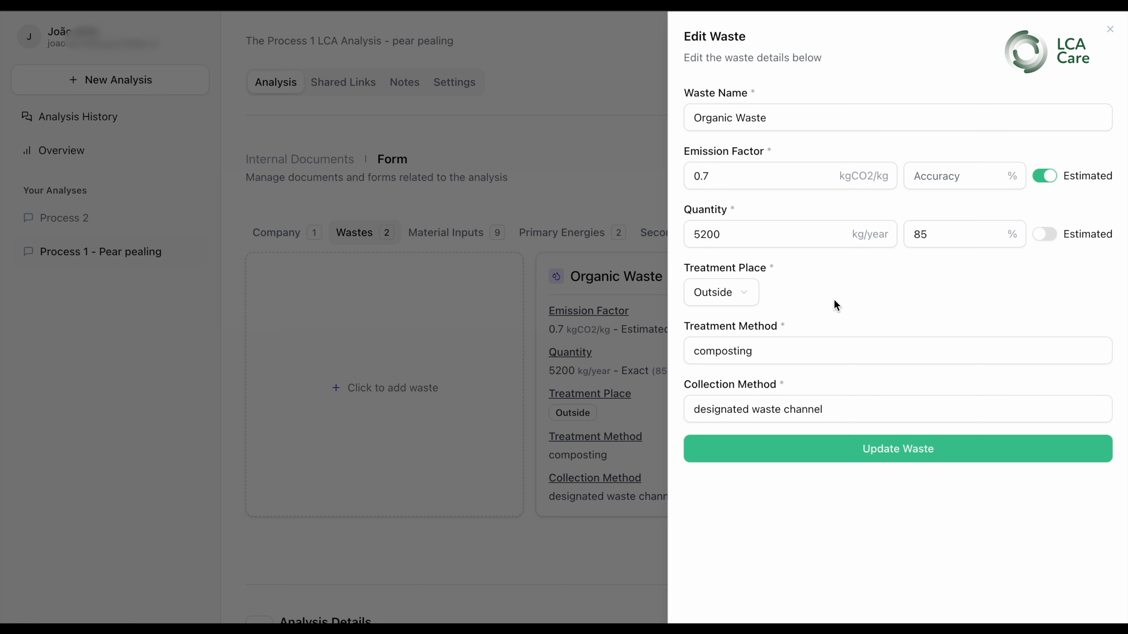
{"action": "left_click", "coordinate": [749, 295]}
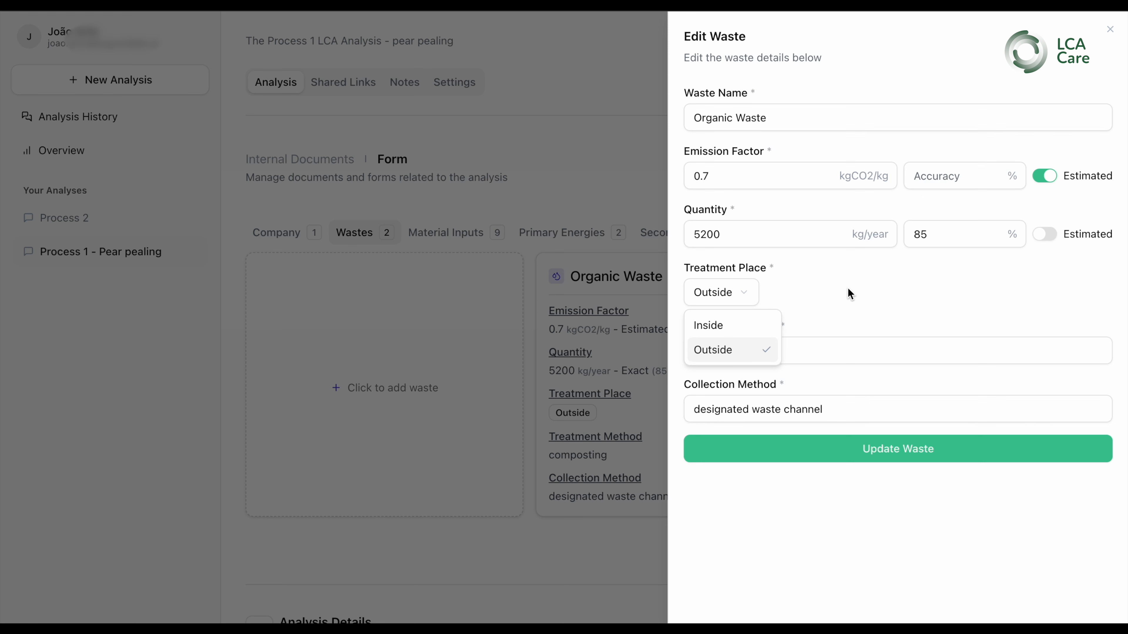
{"action": "left_click", "coordinate": [846, 288]}
{"action": "left_click", "coordinate": [749, 294]}
{"action": "left_click", "coordinate": [832, 289]}
{"action": "left_click", "coordinate": [748, 294]}
{"action": "left_click", "coordinate": [738, 327]}
{"action": "left_click", "coordinate": [738, 292]}
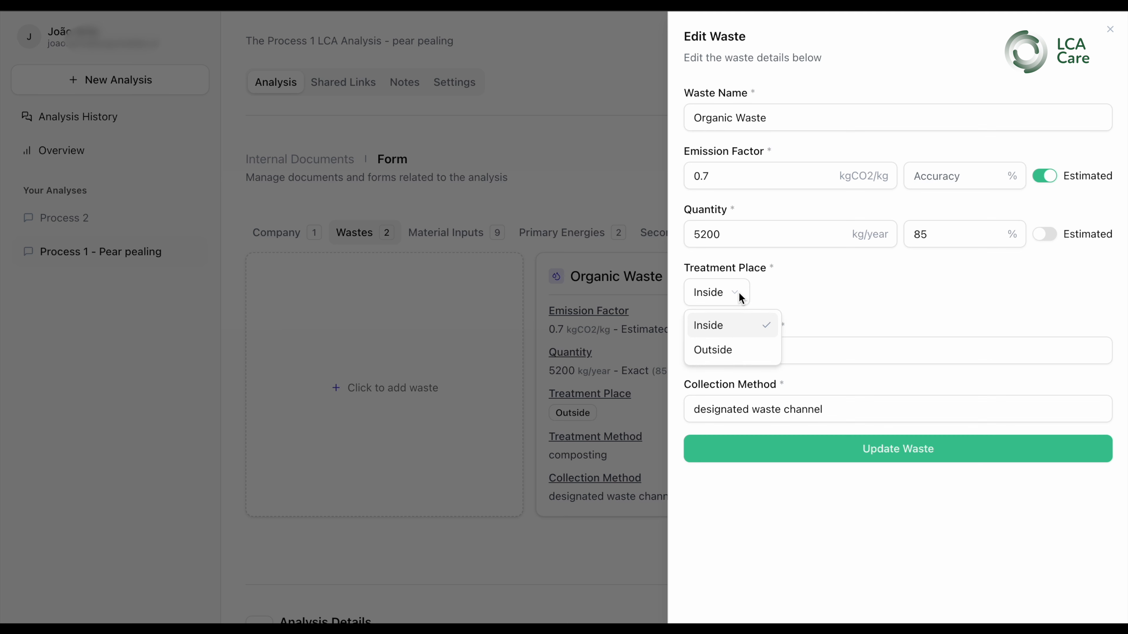
{"action": "left_click", "coordinate": [734, 353]}
{"action": "left_click", "coordinate": [888, 458]}
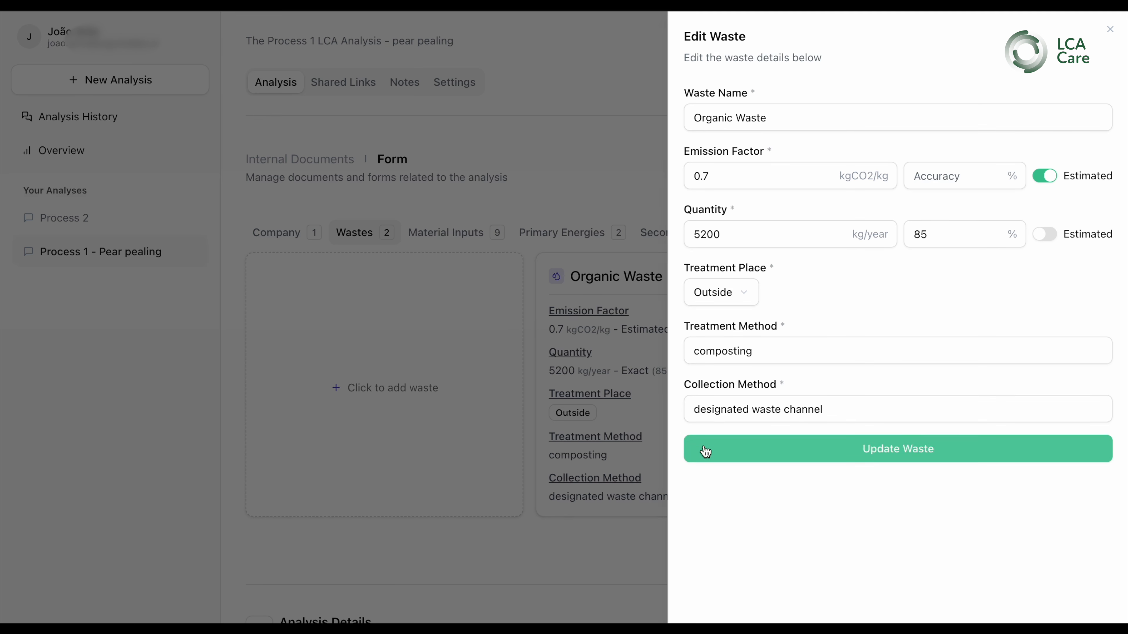
Close the waste editor and browse the Material Inputs, Primary Energies and Secondary Energies categories
{"action": "left_click", "coordinate": [601, 432]}
{"action": "left_click", "coordinate": [1086, 280]}
{"action": "left_click", "coordinate": [1085, 281]}
{"action": "left_click", "coordinate": [431, 239]}
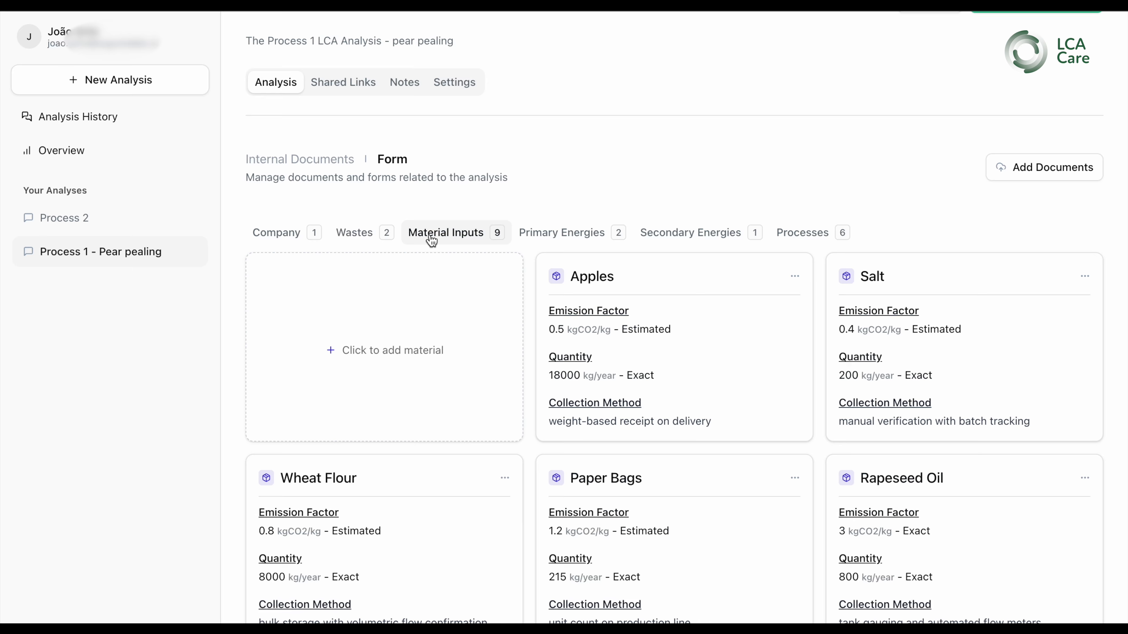
{"action": "scroll", "coordinate": [587, 412], "scroll_direction": "down", "scroll_amount": 3}
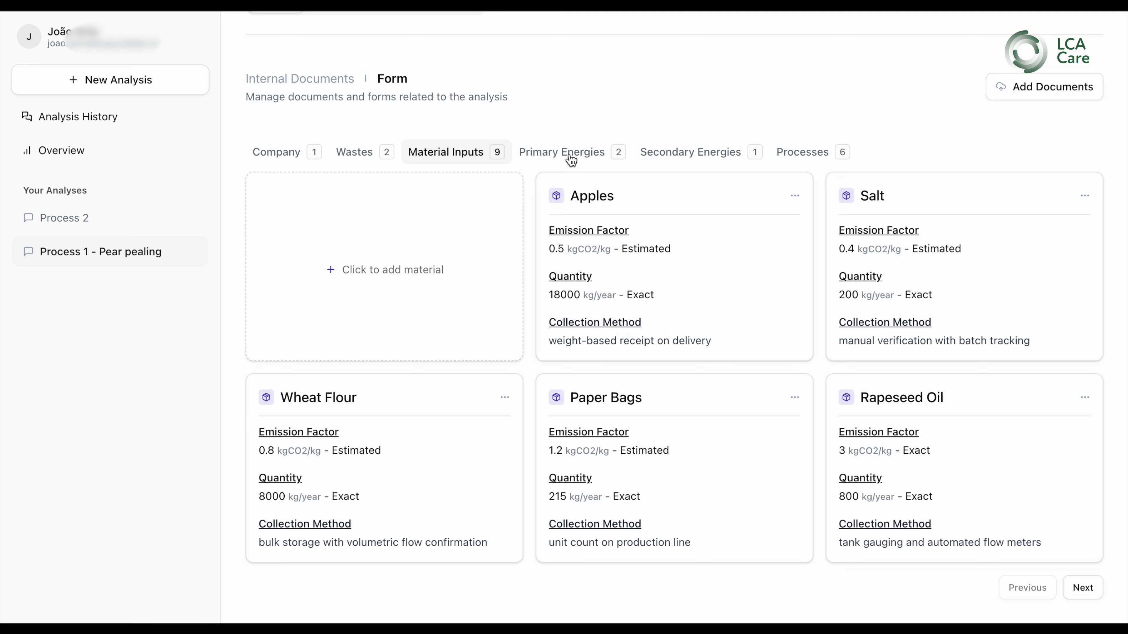
{"action": "left_click", "coordinate": [551, 151]}
{"action": "left_click", "coordinate": [701, 154]}
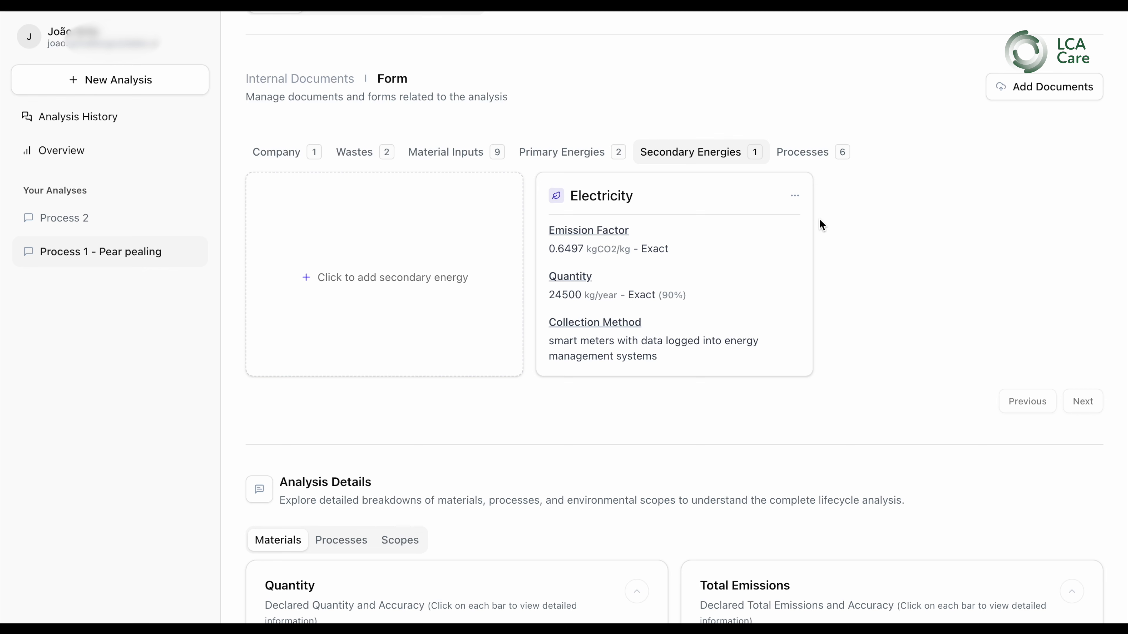
Open the Electricity secondary energy's edit panel, inspect its Estimated toggle and collection method text, and close it
{"action": "left_click", "coordinate": [795, 198]}
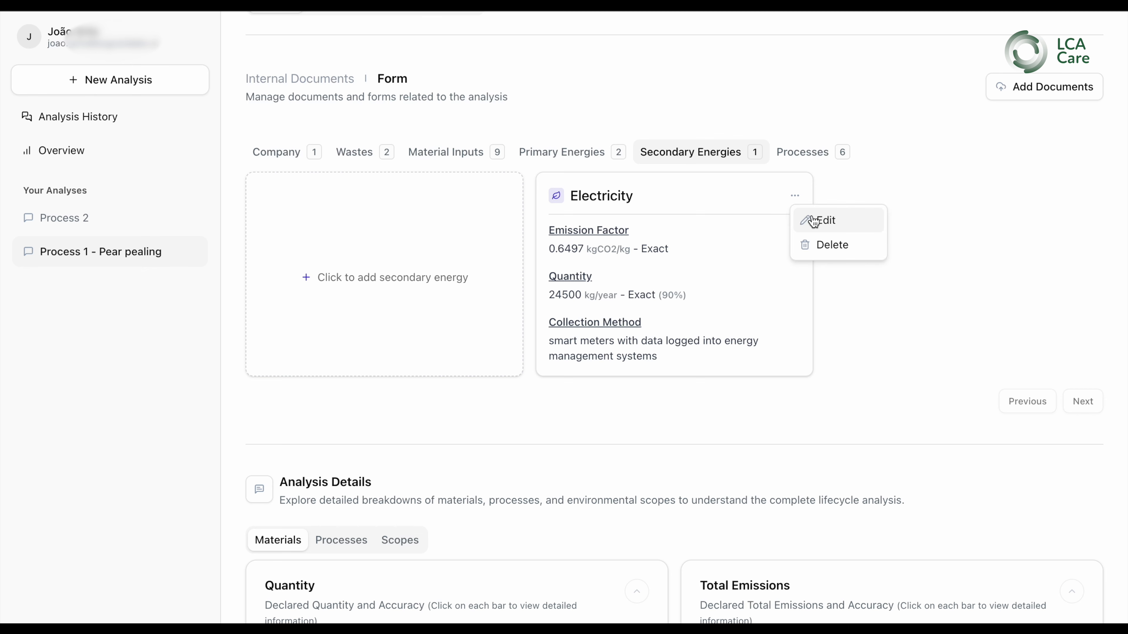
{"action": "left_click", "coordinate": [812, 217]}
{"action": "left_click", "coordinate": [791, 461]}
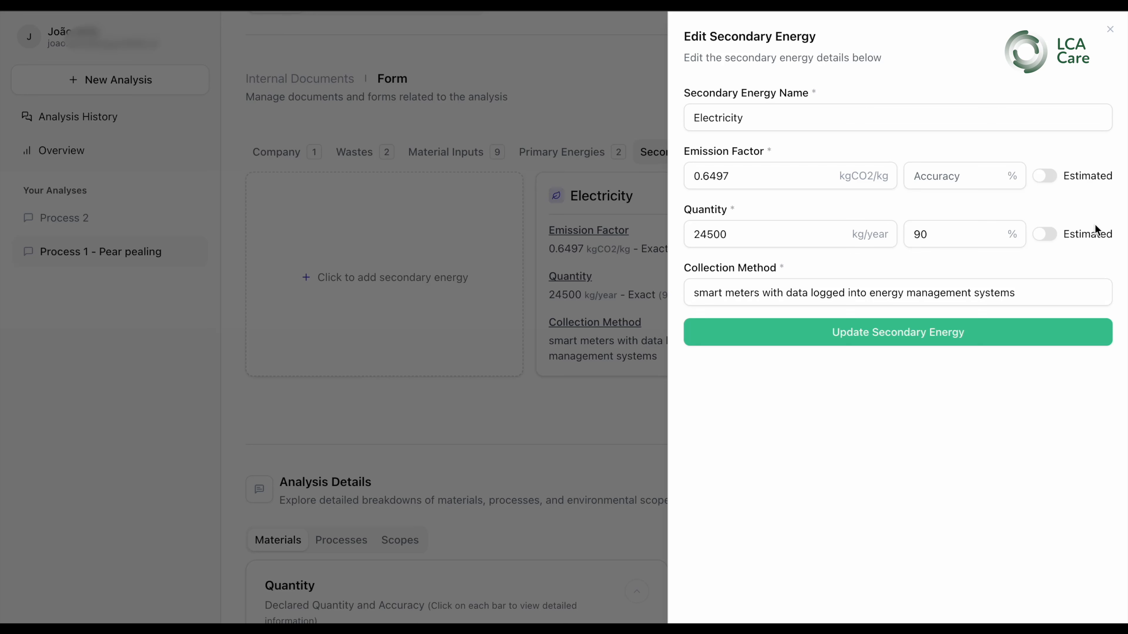
{"action": "double_click", "coordinate": [1066, 235]}
{"action": "left_click", "coordinate": [738, 289]}
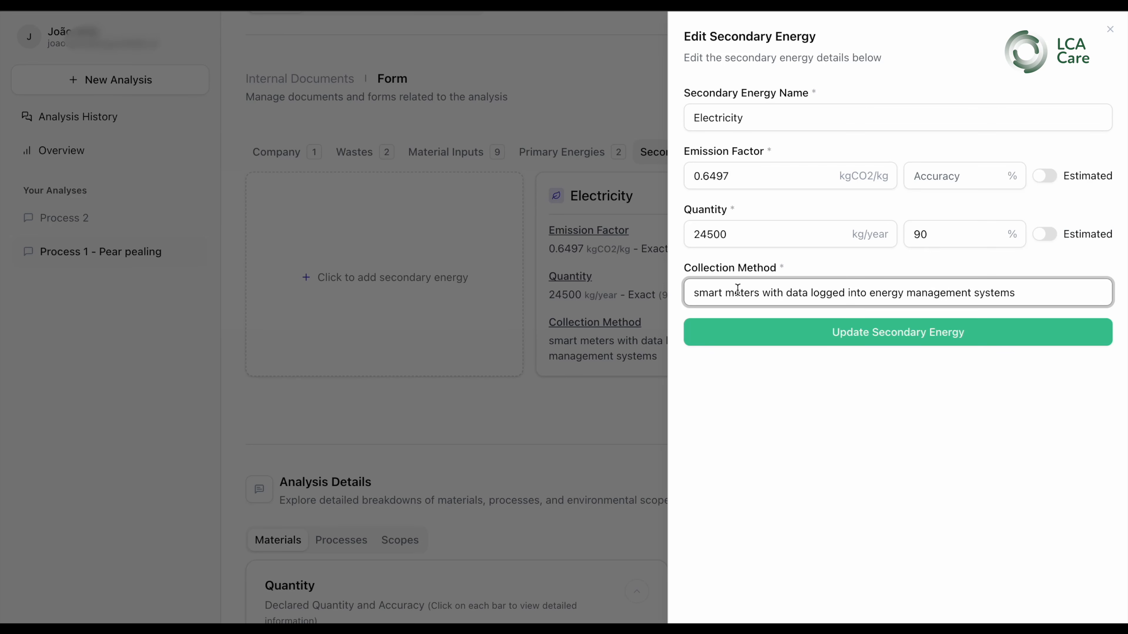
{"action": "left_click", "coordinate": [768, 292]}
{"action": "triple_click", "coordinate": [768, 293]}
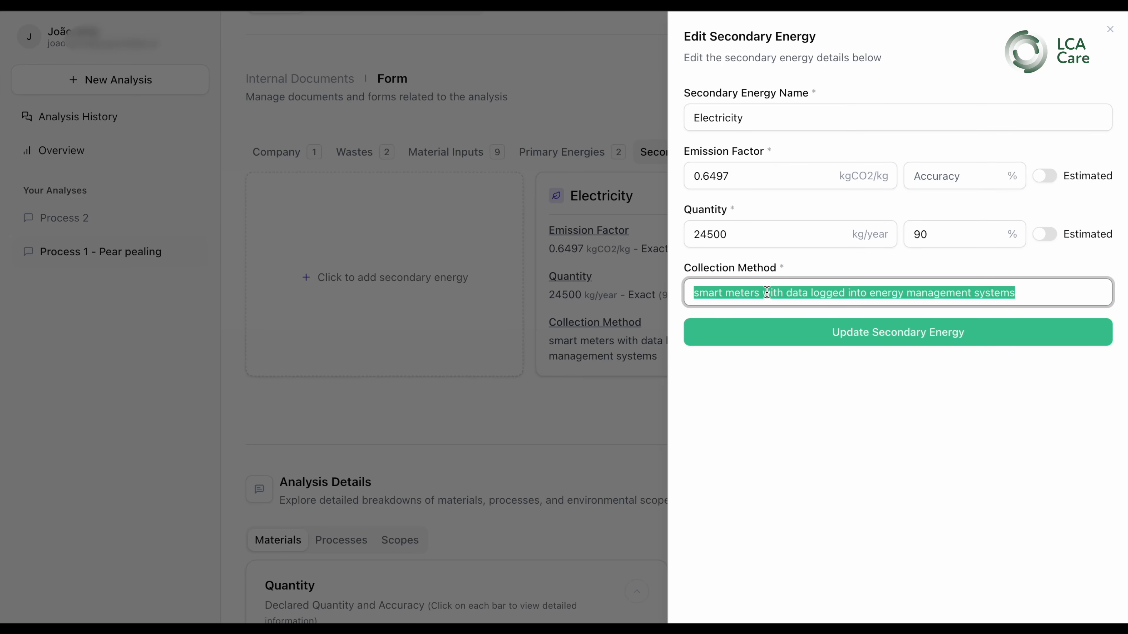
{"action": "left_click", "coordinate": [771, 442]}
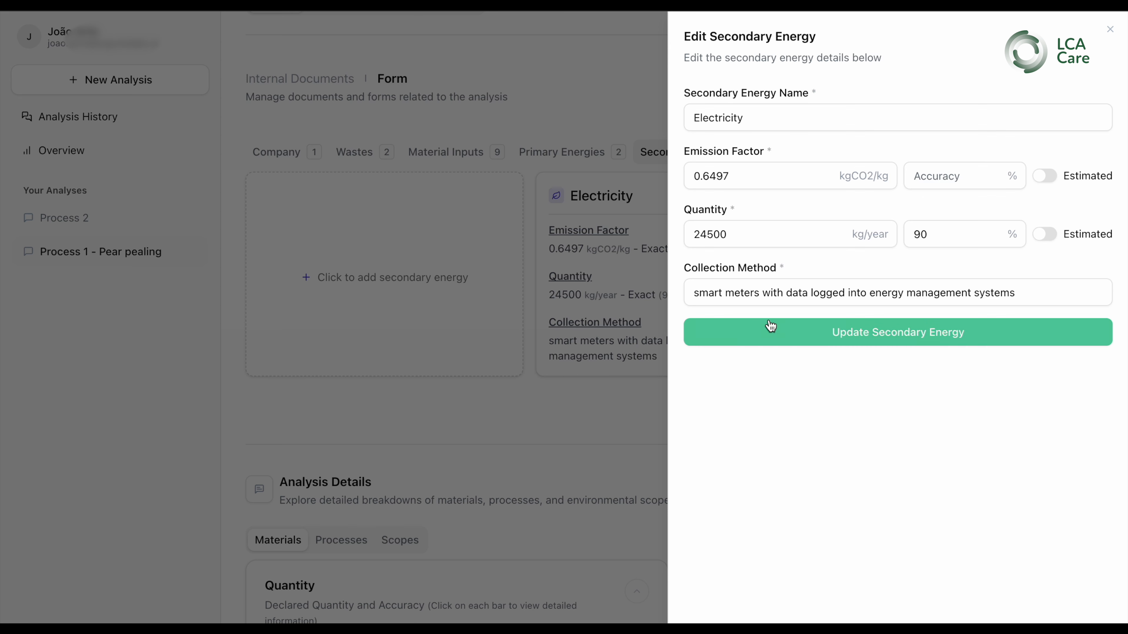
{"action": "double_click", "coordinate": [701, 293]}
{"action": "left_click", "coordinate": [761, 293]}
{"action": "left_click_drag", "start_coordinate": [761, 293], "coordinate": [614, 298]}
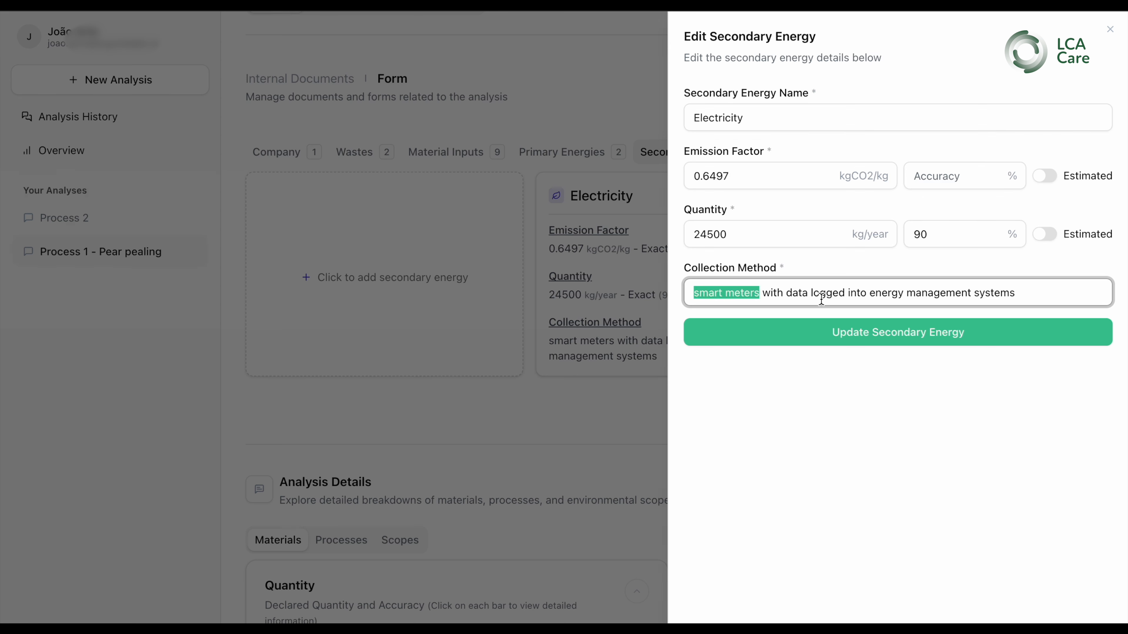
{"action": "left_click", "coordinate": [753, 455]}
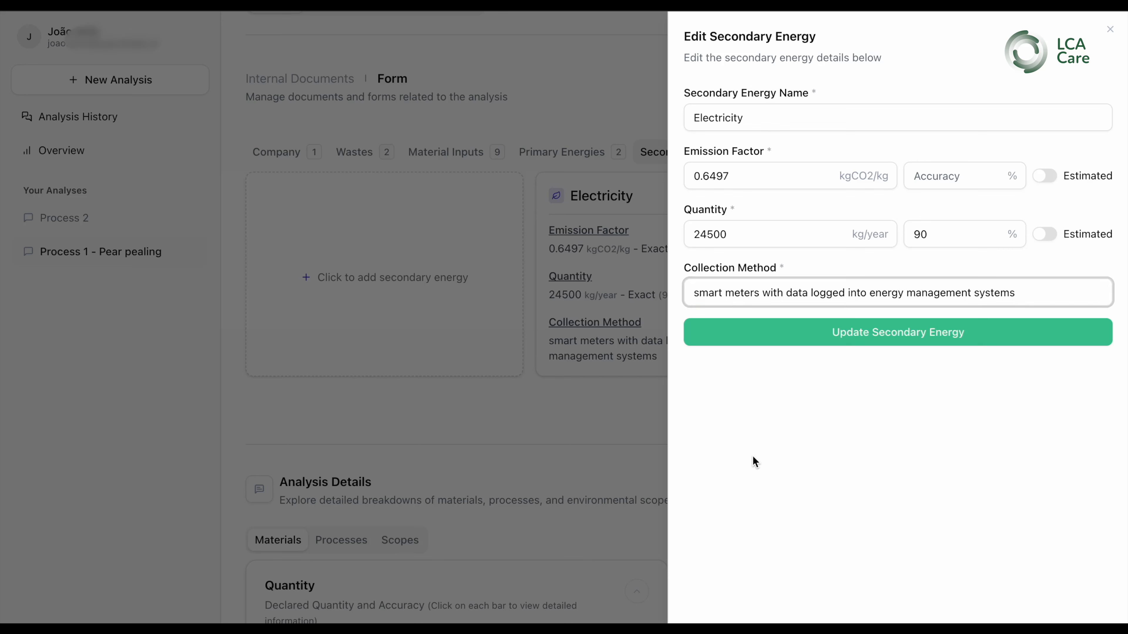
{"action": "triple_click", "coordinate": [835, 293]}
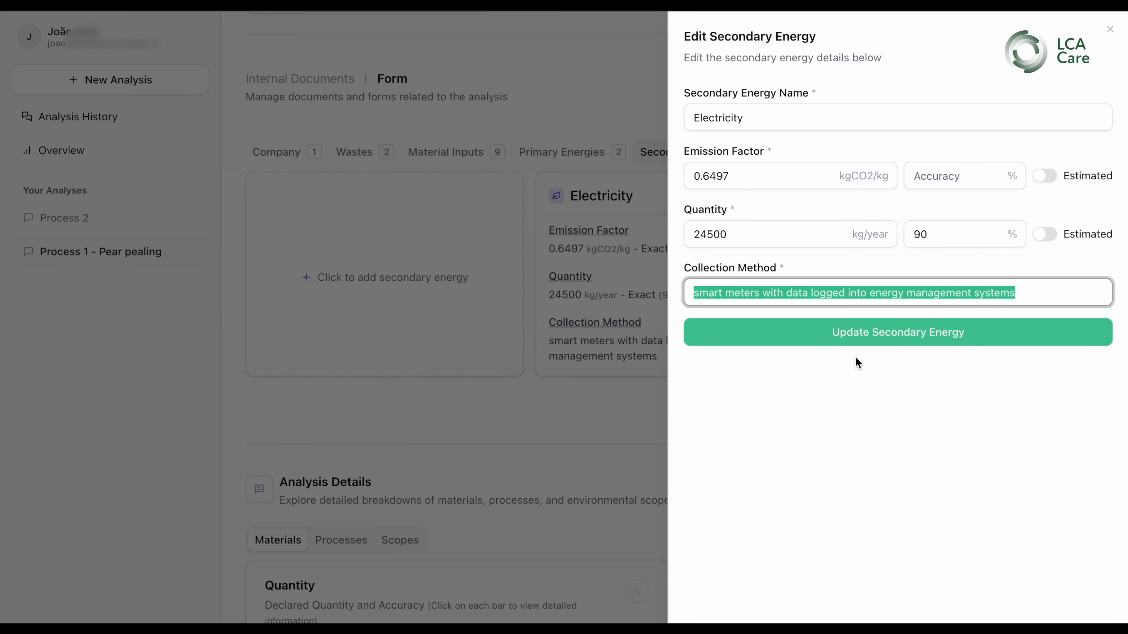
{"action": "left_click", "coordinate": [1110, 30]}
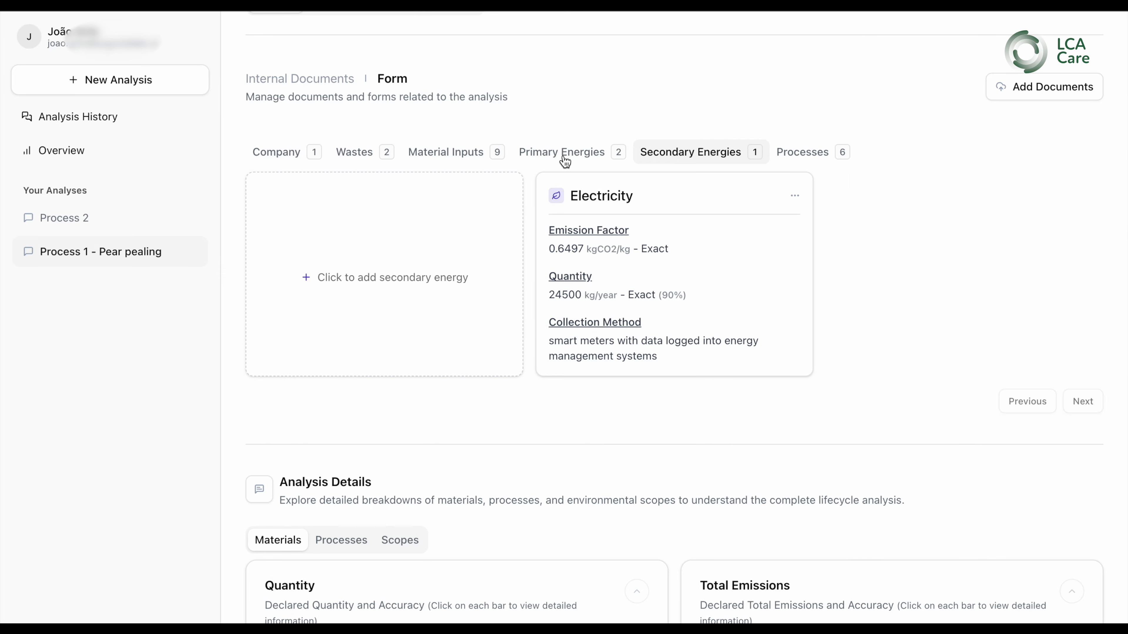
Browse the Processes category, including the Boiling options menu and the second page of processes
{"action": "left_click", "coordinate": [811, 161]}
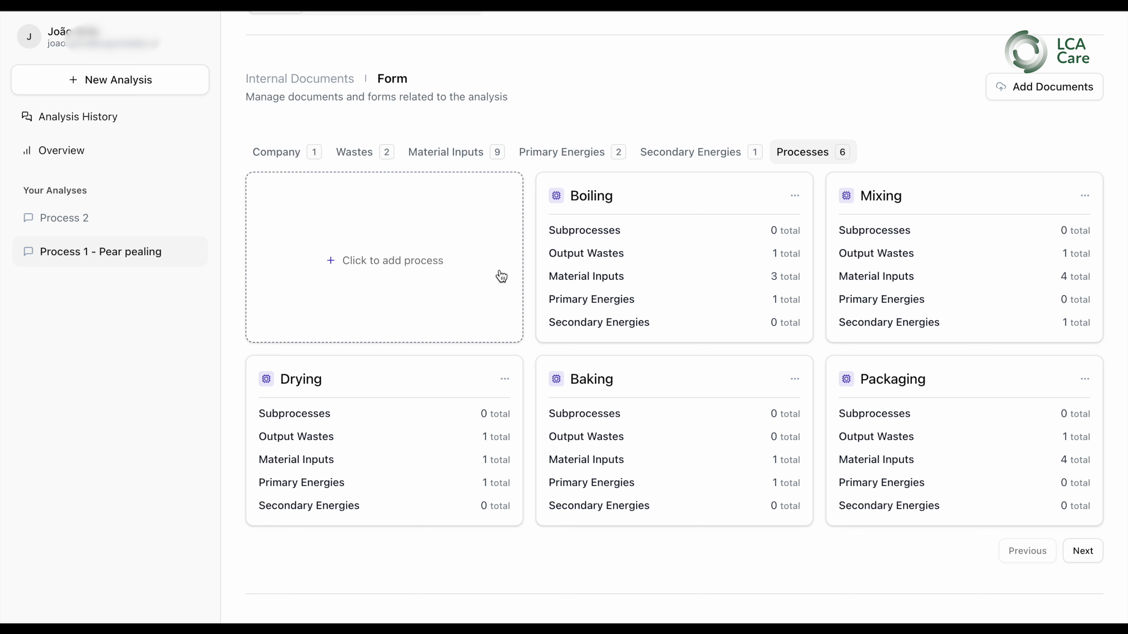
{"action": "left_click", "coordinate": [797, 195]}
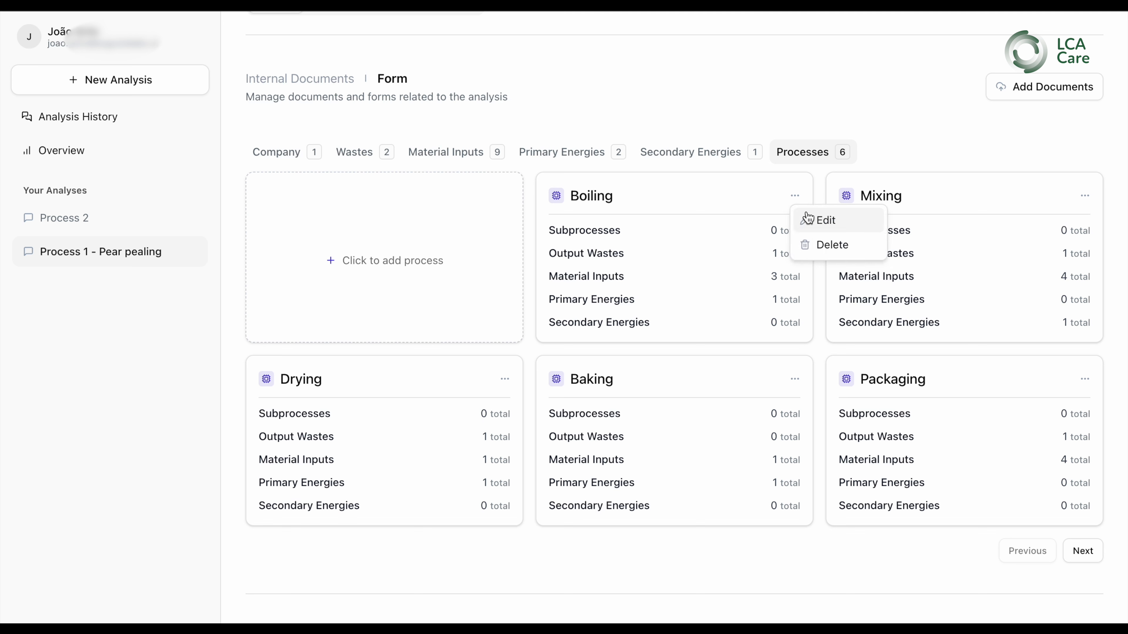
{"action": "left_click", "coordinate": [968, 133]}
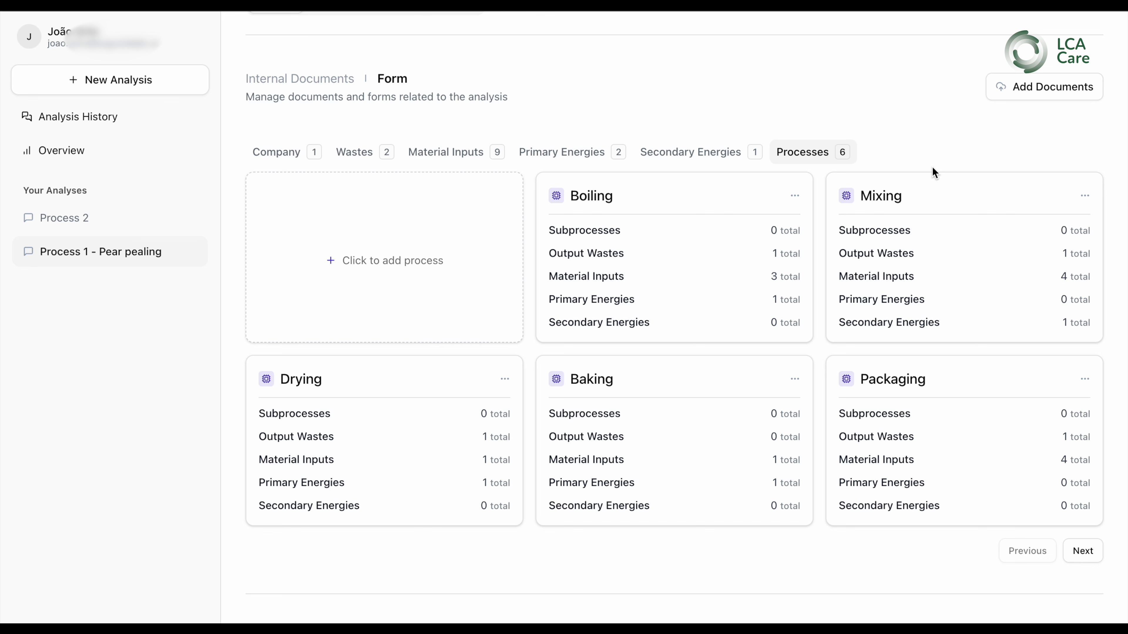
{"action": "left_click", "coordinate": [1090, 552]}
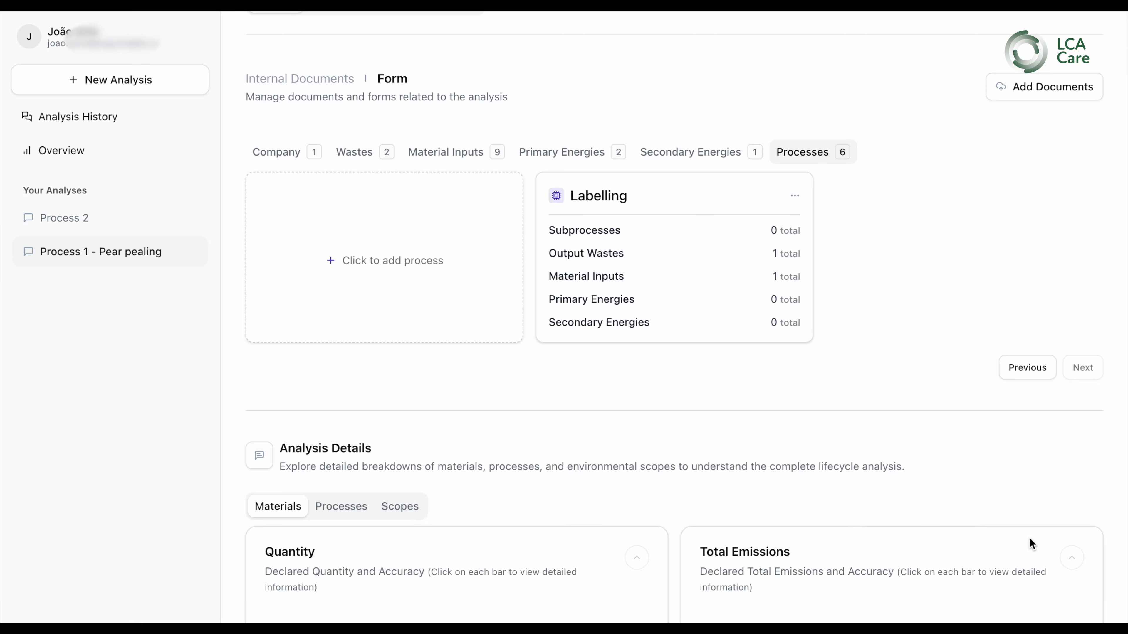
{"action": "left_click", "coordinate": [1028, 368]}
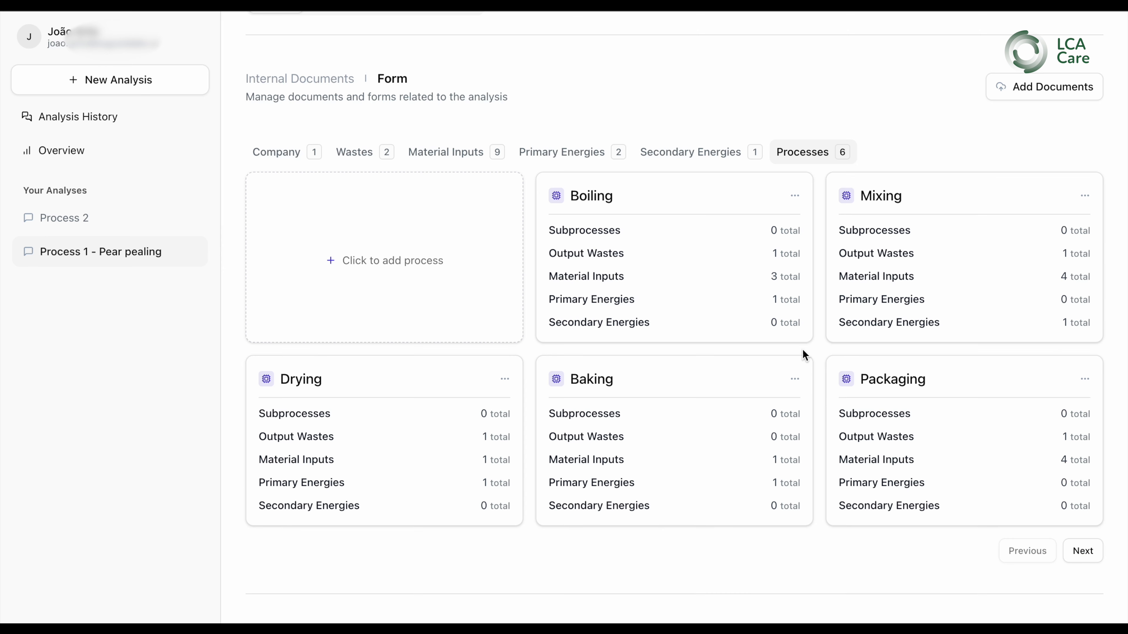
Open the Add Process form and review its process name, subprocess checkboxes and Attributes fields
{"action": "left_click", "coordinate": [428, 265]}
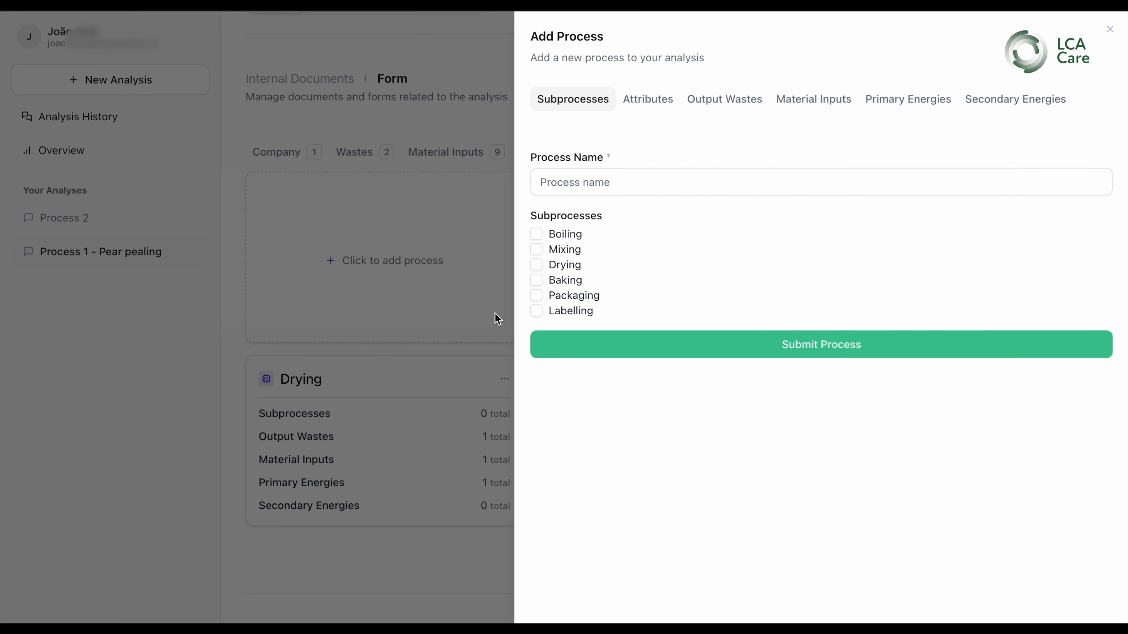
{"action": "left_click", "coordinate": [572, 189]}
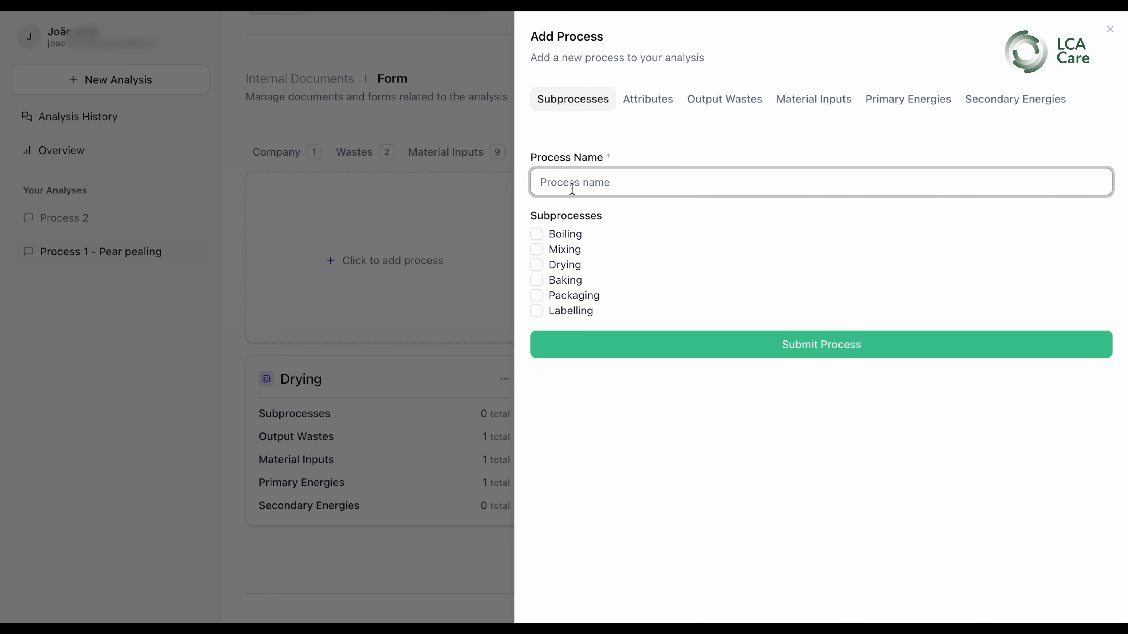
{"action": "left_click", "coordinate": [538, 236]}
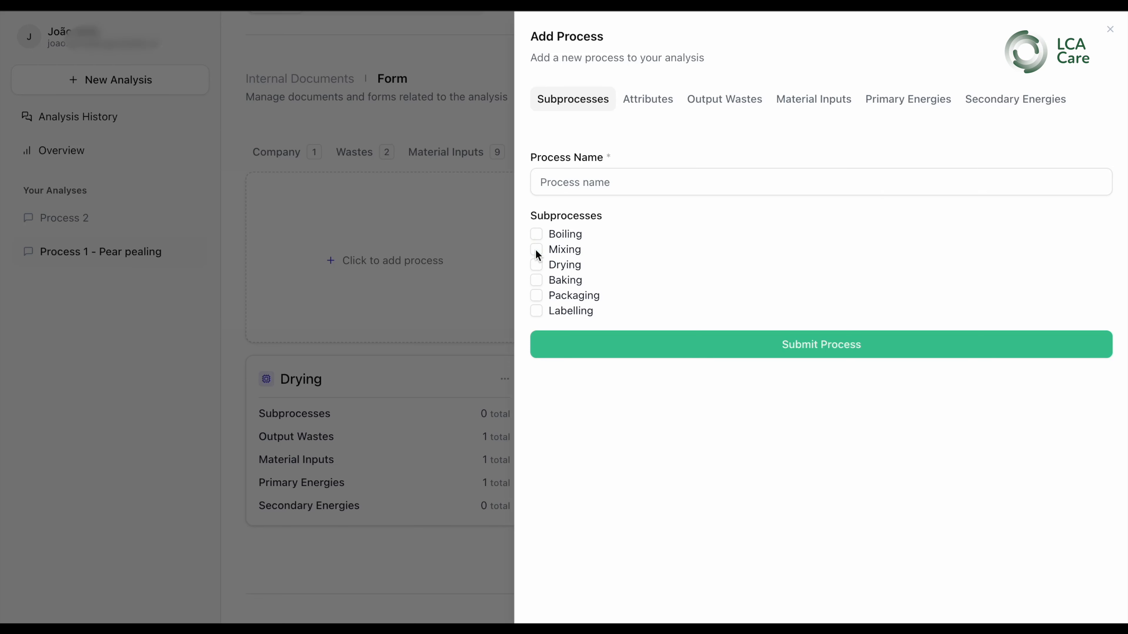
{"action": "left_click", "coordinate": [537, 265]}
{"action": "left_click", "coordinate": [645, 100]}
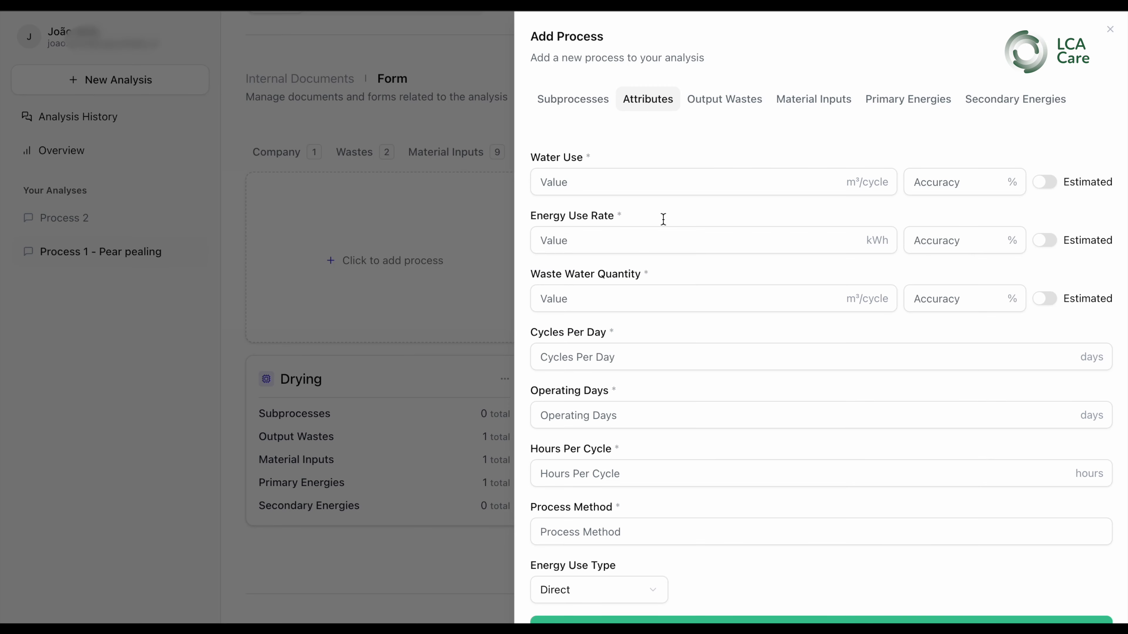
{"action": "scroll", "coordinate": [689, 333], "scroll_direction": "down", "scroll_amount": 1}
{"action": "scroll", "coordinate": [689, 333], "scroll_direction": "down", "scroll_amount": 1}
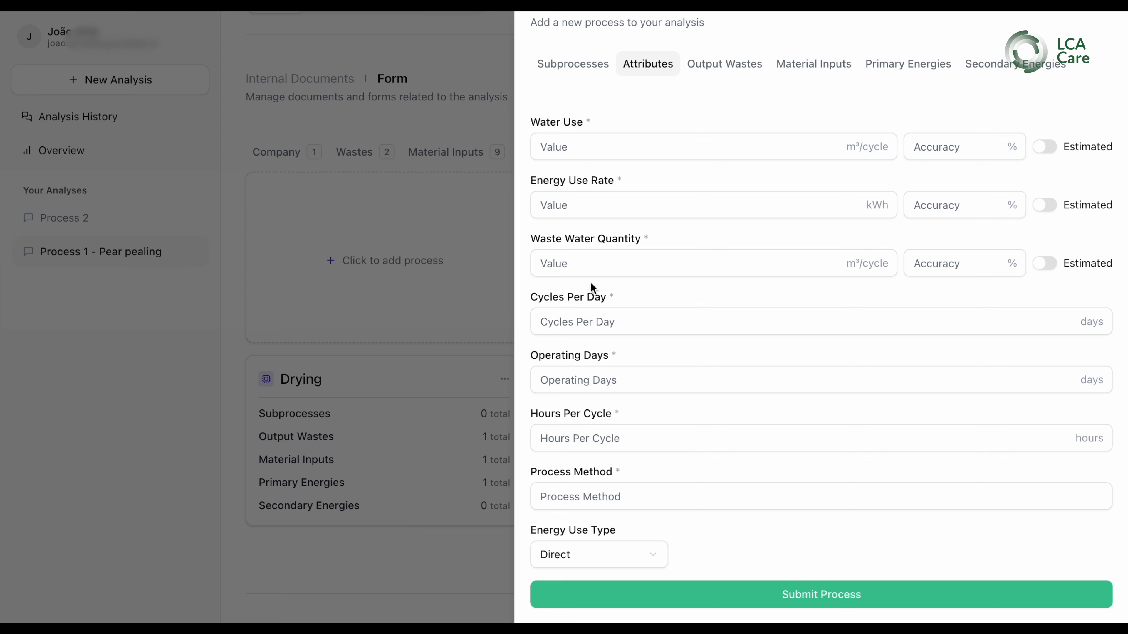
{"action": "scroll", "coordinate": [591, 282], "scroll_direction": "up", "scroll_amount": 1}
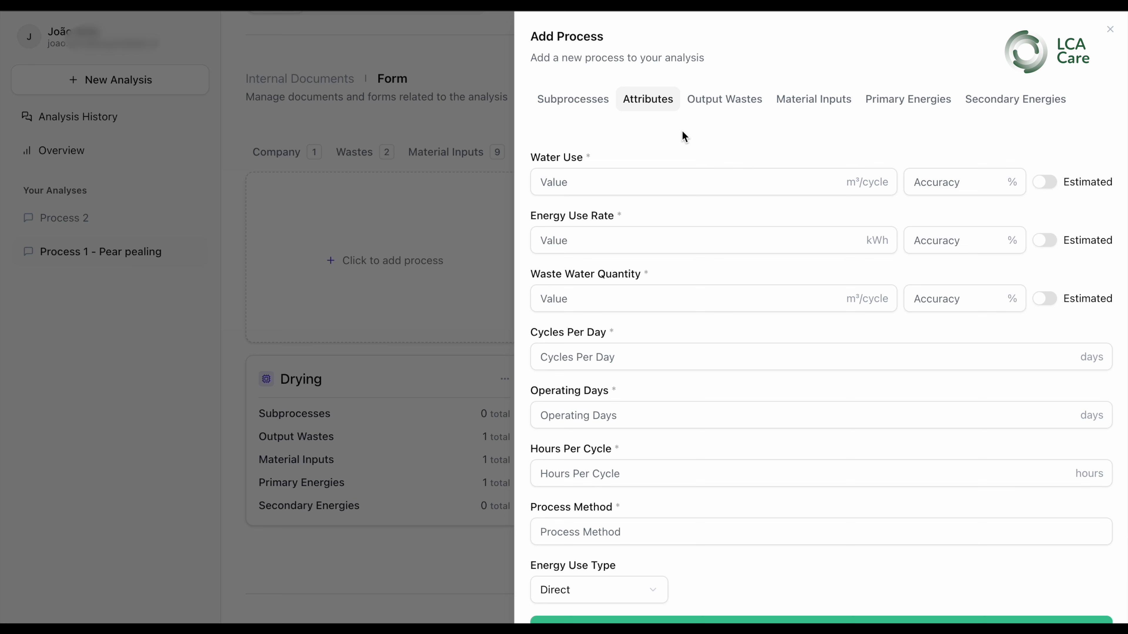
Review the Output Wastes, Material Inputs, Primary Energies and Secondary Energies tabs of the Add Process form, then return to the process name
{"action": "left_click", "coordinate": [723, 99]}
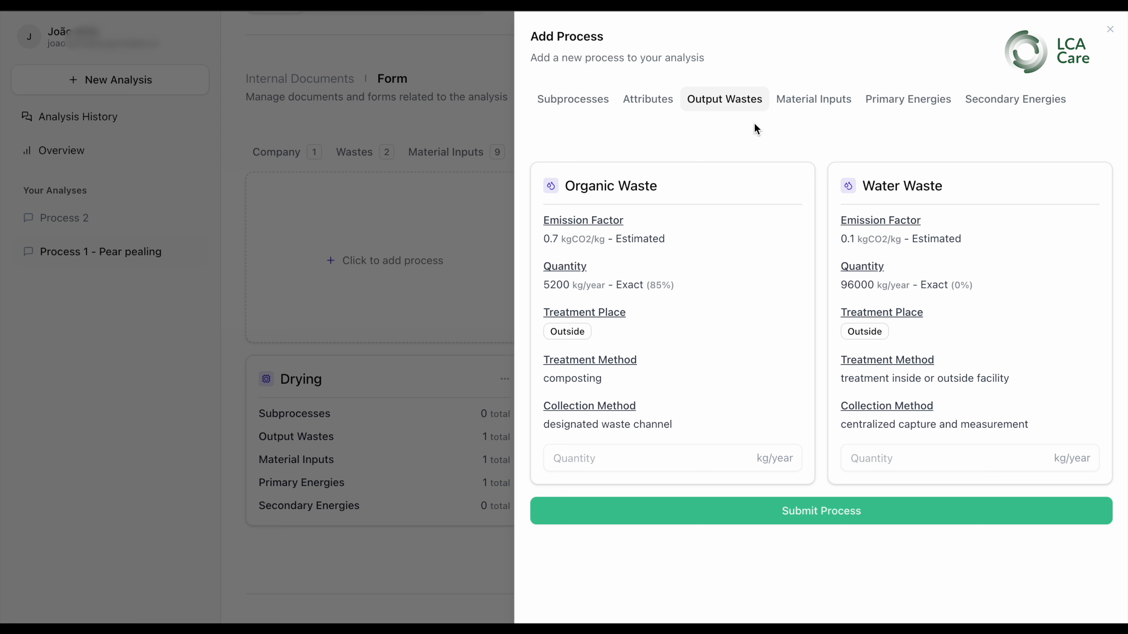
{"action": "left_click", "coordinate": [807, 98]}
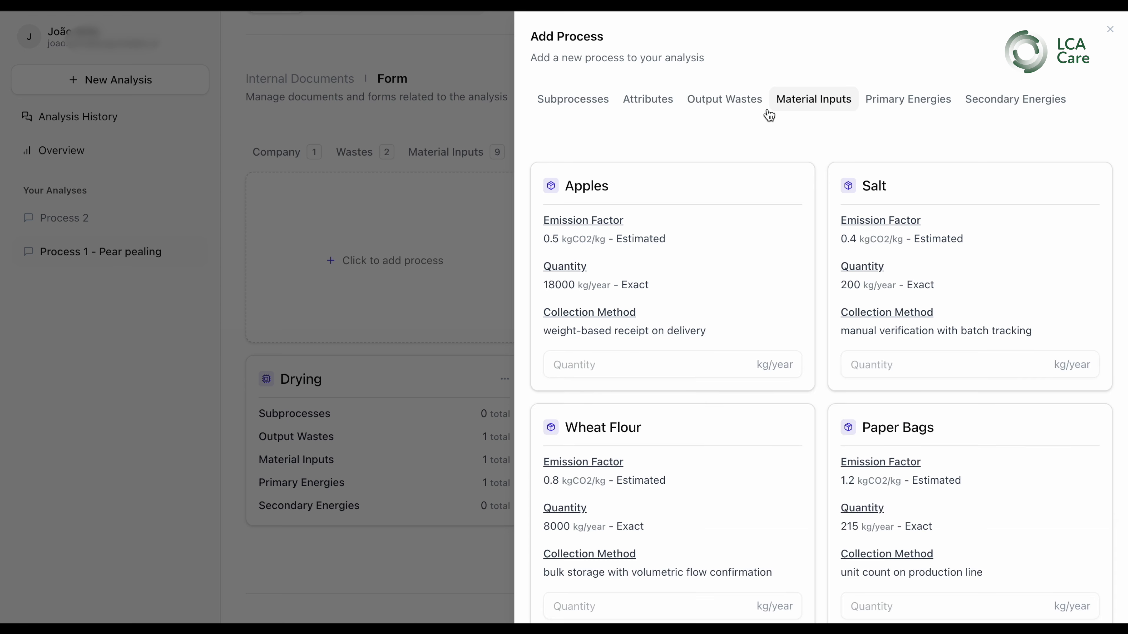
{"action": "left_click", "coordinate": [733, 106]}
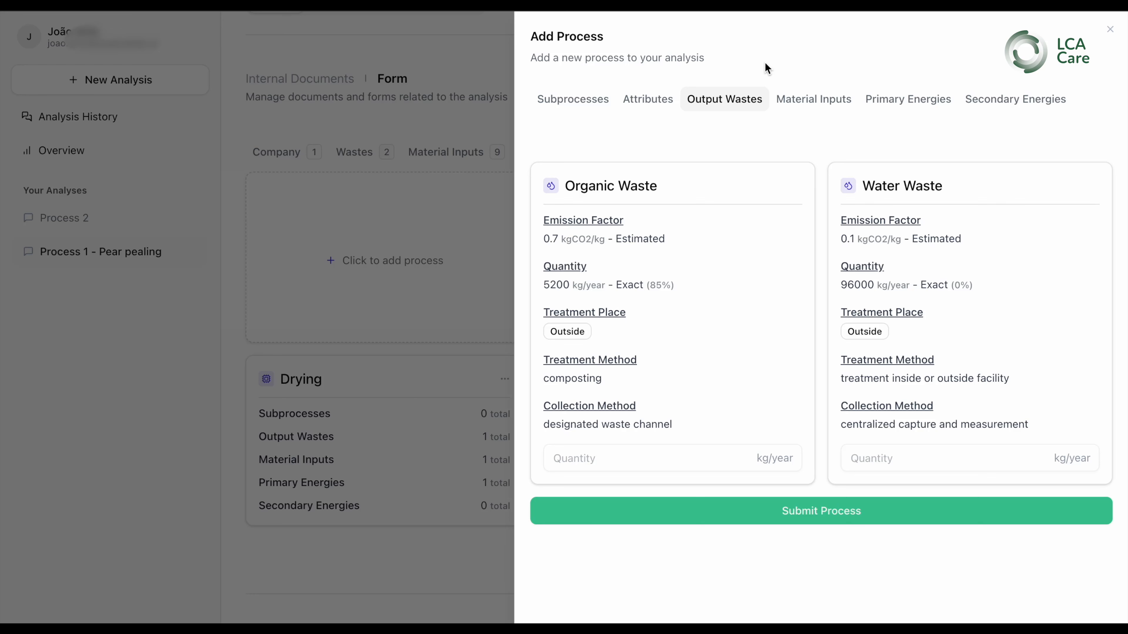
{"action": "left_click", "coordinate": [792, 108]}
{"action": "scroll", "coordinate": [820, 176], "scroll_direction": "down", "scroll_amount": 3}
{"action": "scroll", "coordinate": [844, 156], "scroll_direction": "up", "scroll_amount": 3}
{"action": "left_click", "coordinate": [895, 109]}
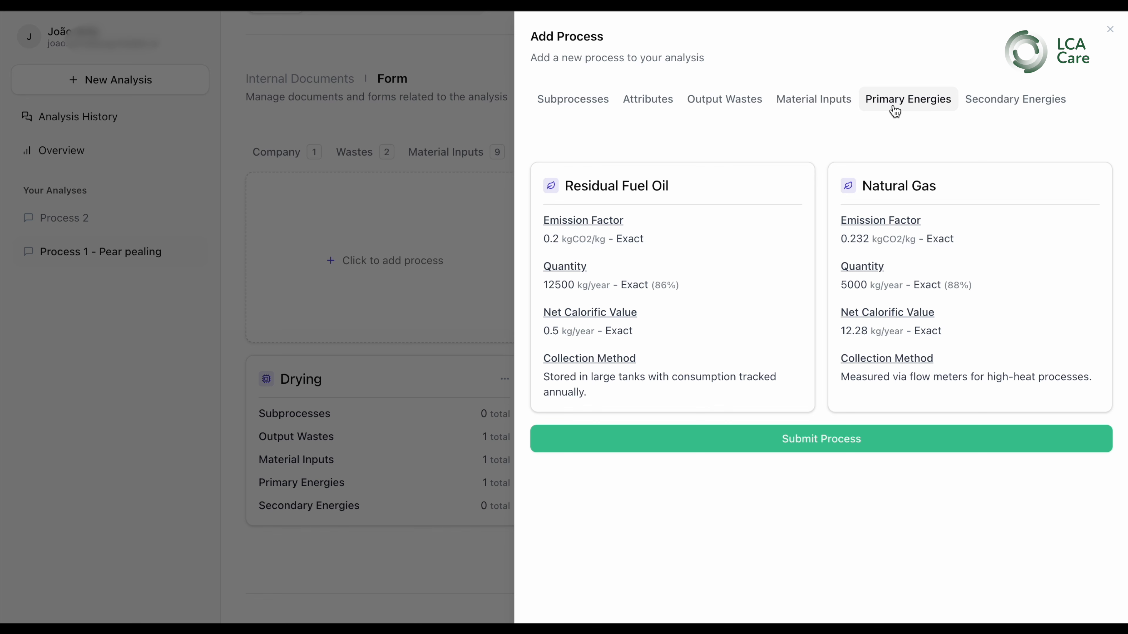
{"action": "left_click", "coordinate": [1025, 110]}
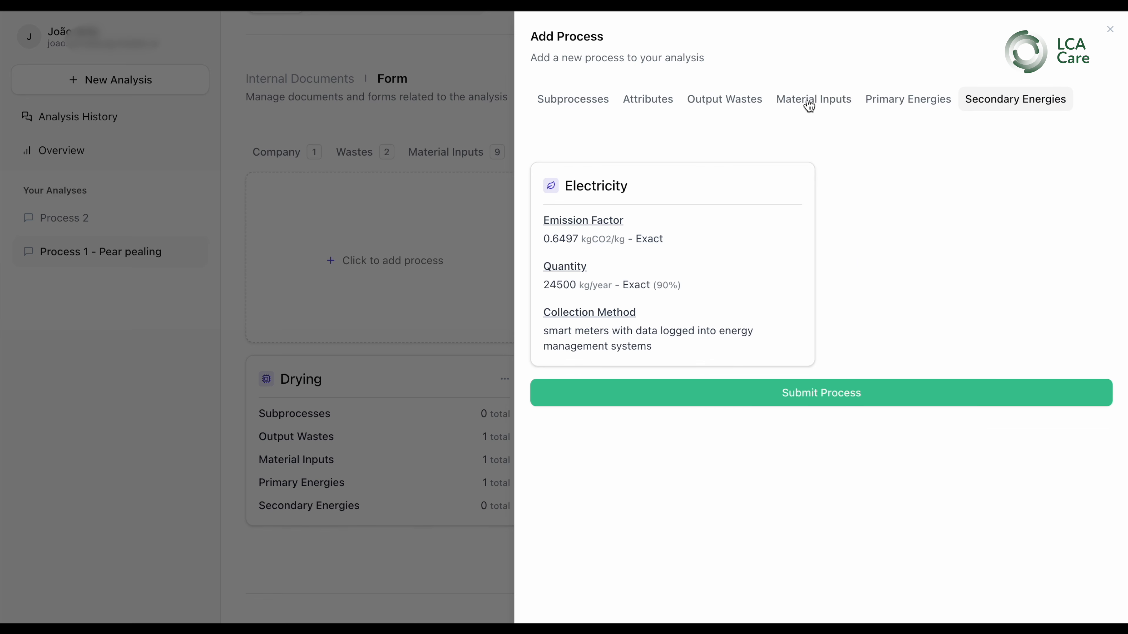
{"action": "left_click", "coordinate": [894, 109]}
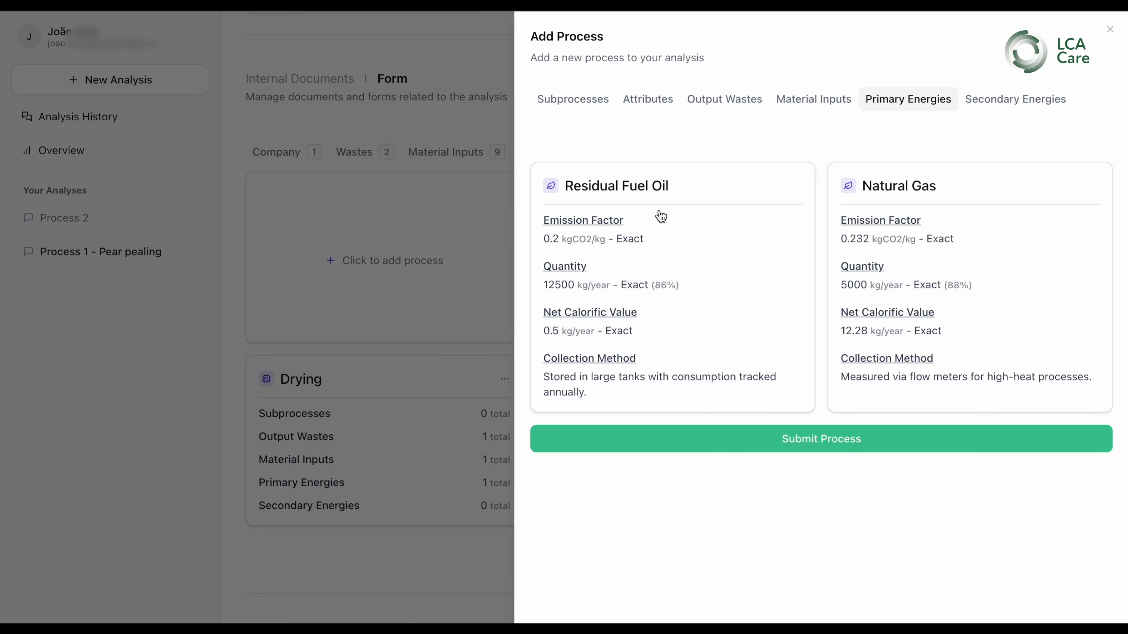
{"action": "left_click", "coordinate": [588, 109]}
{"action": "left_click", "coordinate": [597, 187]}
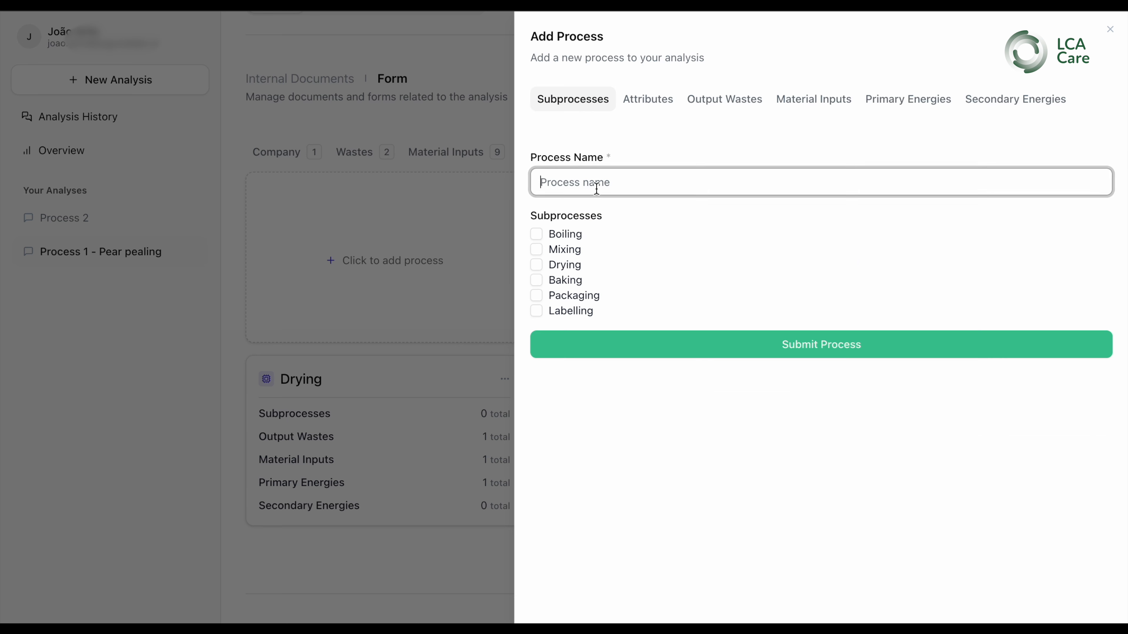
Enter "Process Didnt exist" as the new process name
{"action": "type", "text": "Process 2"}
{"action": "key", "text": "BackSpace"}
{"action": "type", "text": "Didnt"}
{"action": "type", "text": "sis"}
{"action": "key", "text": "BackSpace"}
{"action": "key", "text": "BackSpace"}
{"action": "type", "text": "ist"}
{"action": "key", "text": "BackSpace"}
{"action": "key", "text": "BackSpace"}
{"action": "key", "text": "BackSpace"}
{"action": "key", "text": "BackSpace"}
{"action": "type", "text": "ist"}
Select the Residual Fuel Oil and Natural Gas primary energies for the new process
{"action": "left_click", "coordinate": [926, 101]}
{"action": "left_click", "coordinate": [702, 249]}
{"action": "left_click", "coordinate": [908, 229]}
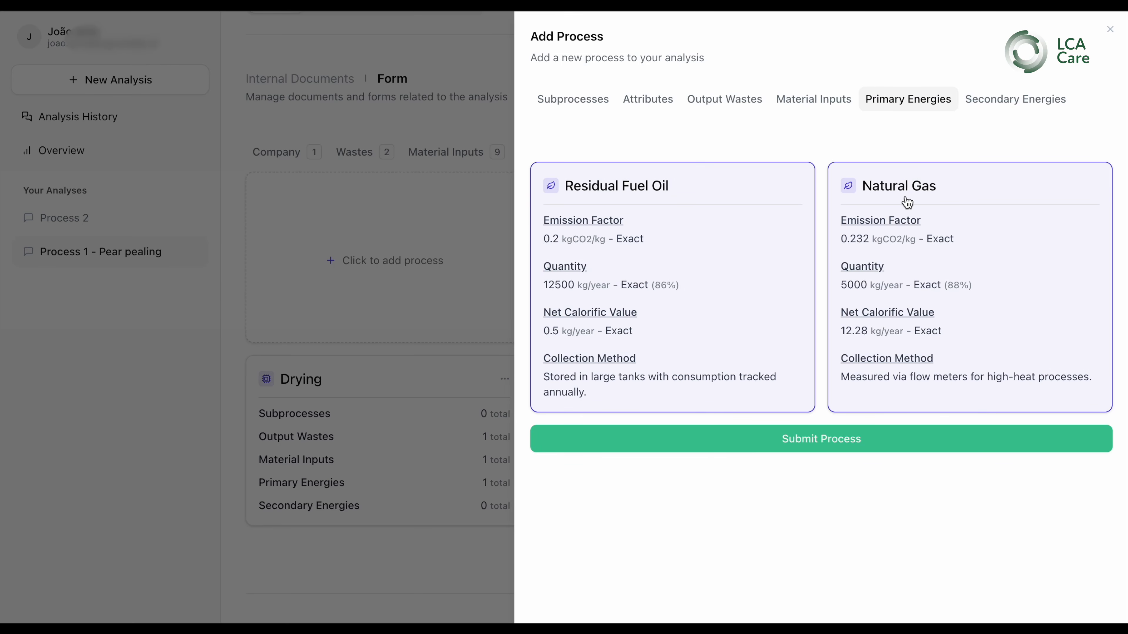
Try to submit the process, then review the required fields in the Attributes section
{"action": "left_click", "coordinate": [822, 439]}
{"action": "left_click", "coordinate": [822, 439]}
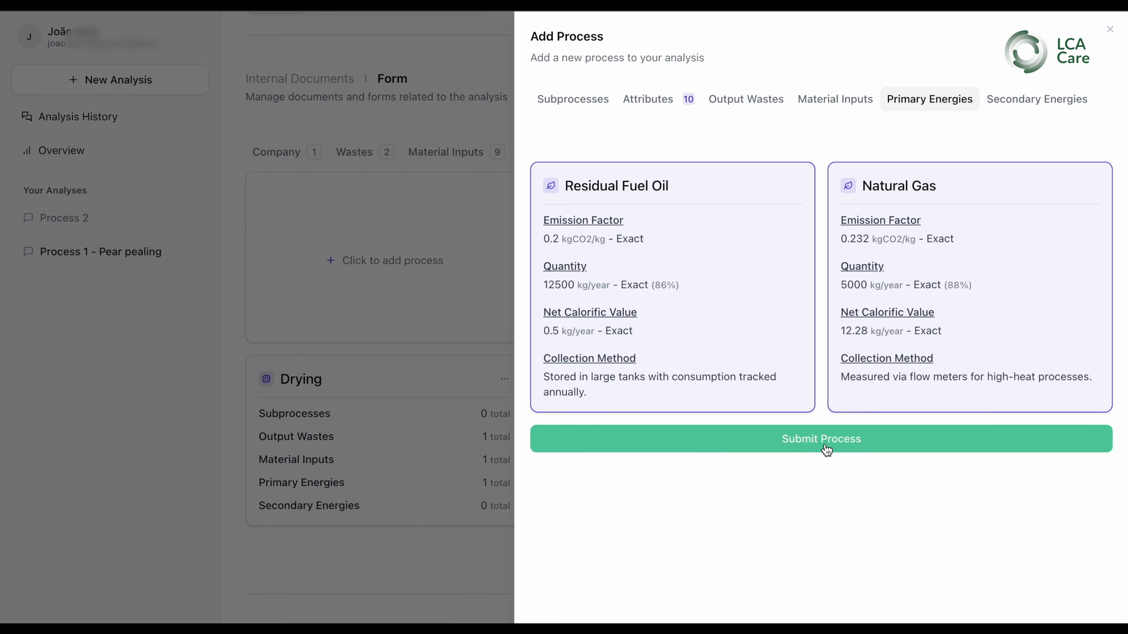
{"action": "left_click", "coordinate": [668, 107]}
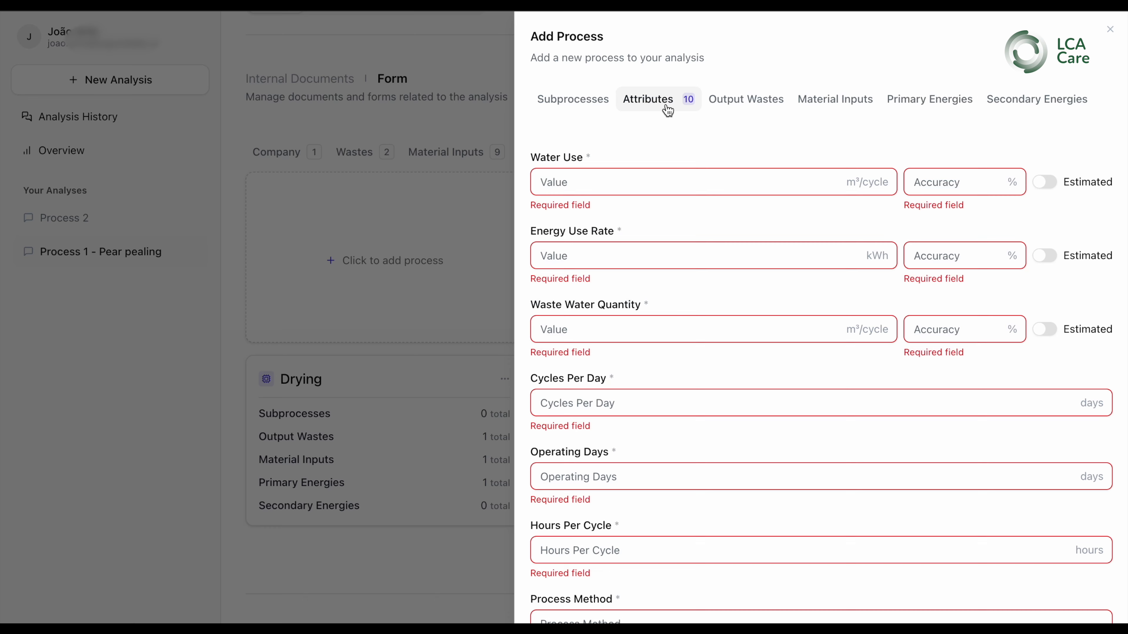
{"action": "scroll", "coordinate": [748, 388], "scroll_direction": "down", "scroll_amount": 3}
{"action": "scroll", "coordinate": [748, 388], "scroll_direction": "up", "scroll_amount": 3}
Select the Organic Waste output waste and enter a quantity of 100 kg/year
{"action": "left_click", "coordinate": [733, 100]}
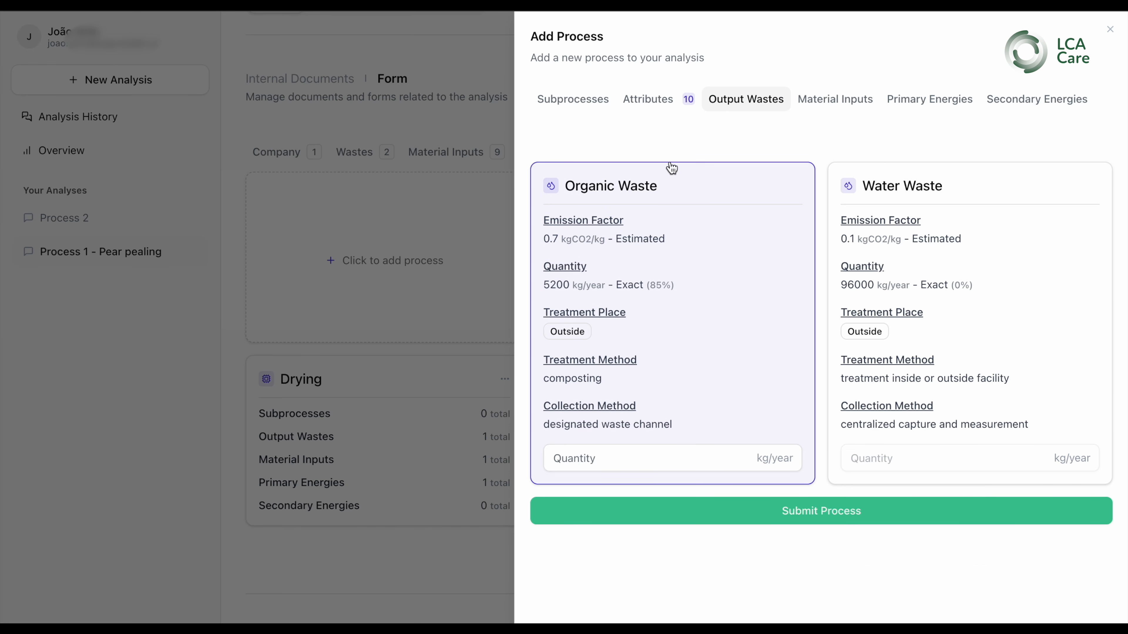
{"action": "left_click", "coordinate": [662, 184]}
{"action": "left_click", "coordinate": [662, 184]}
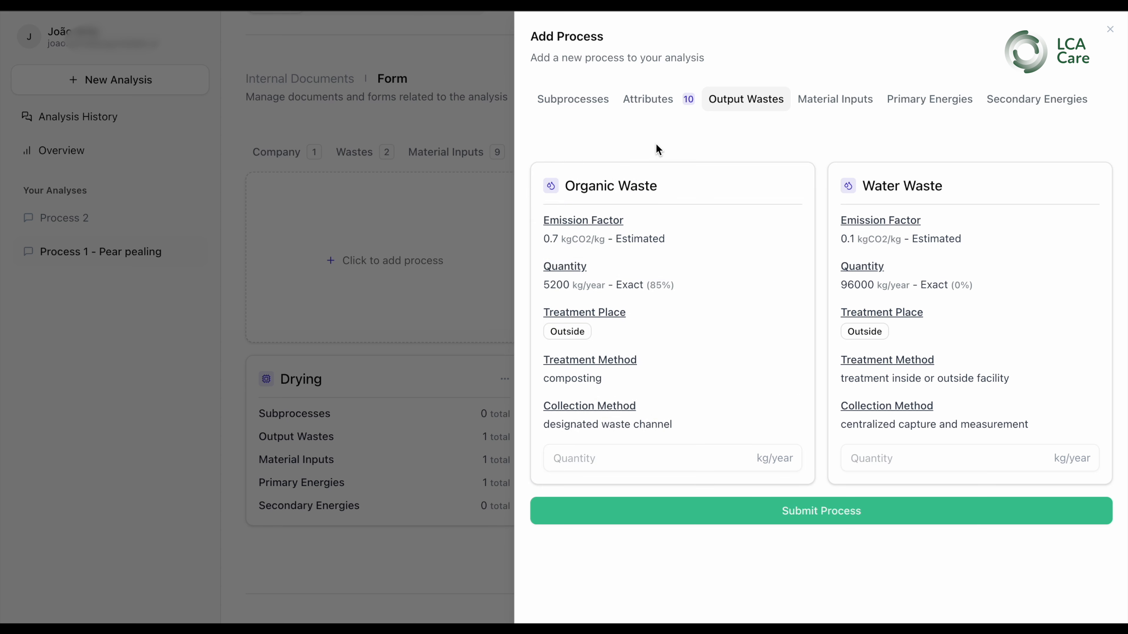
{"action": "left_click", "coordinate": [642, 186]}
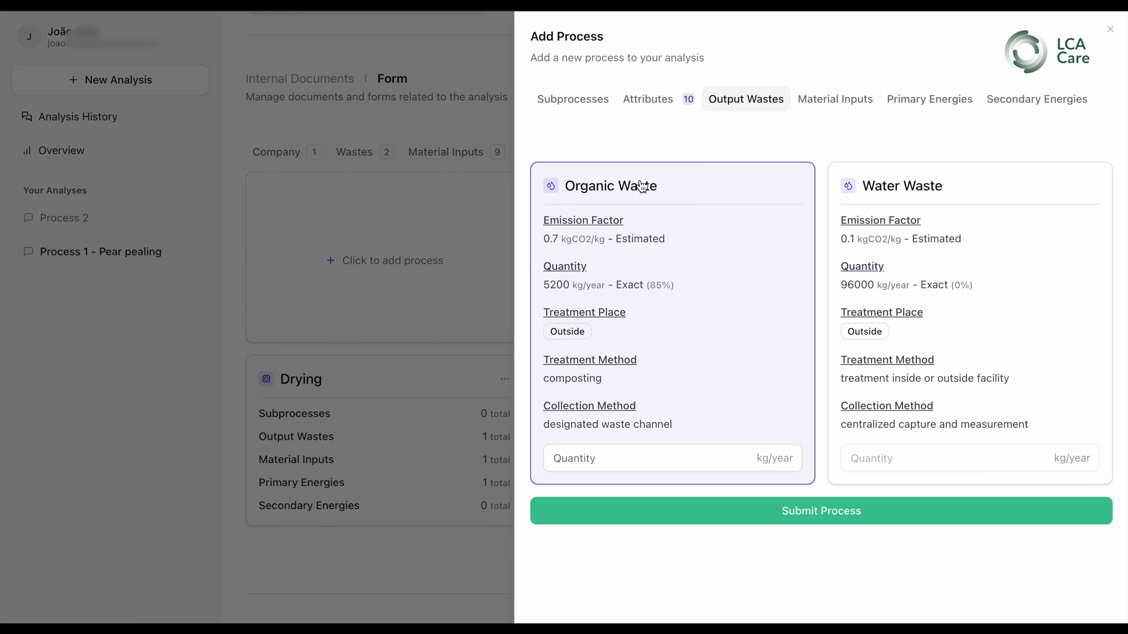
{"action": "left_click", "coordinate": [602, 461]}
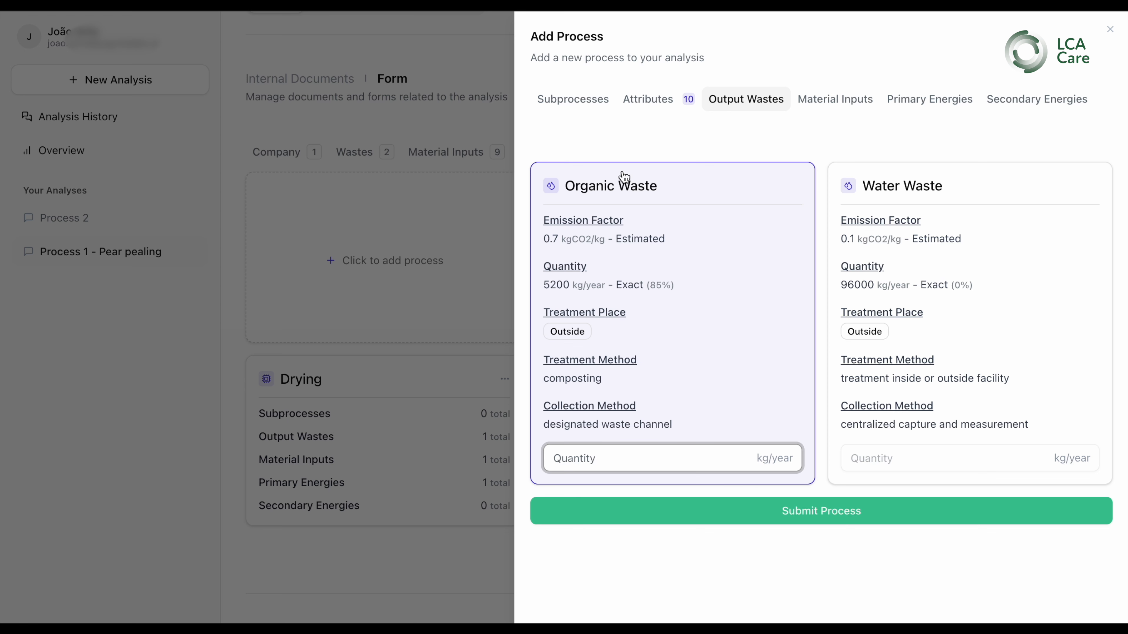
{"action": "type", "text": "100"}
Try submitting the process again, then close the Add Process form without saving
{"action": "left_click", "coordinate": [747, 513]}
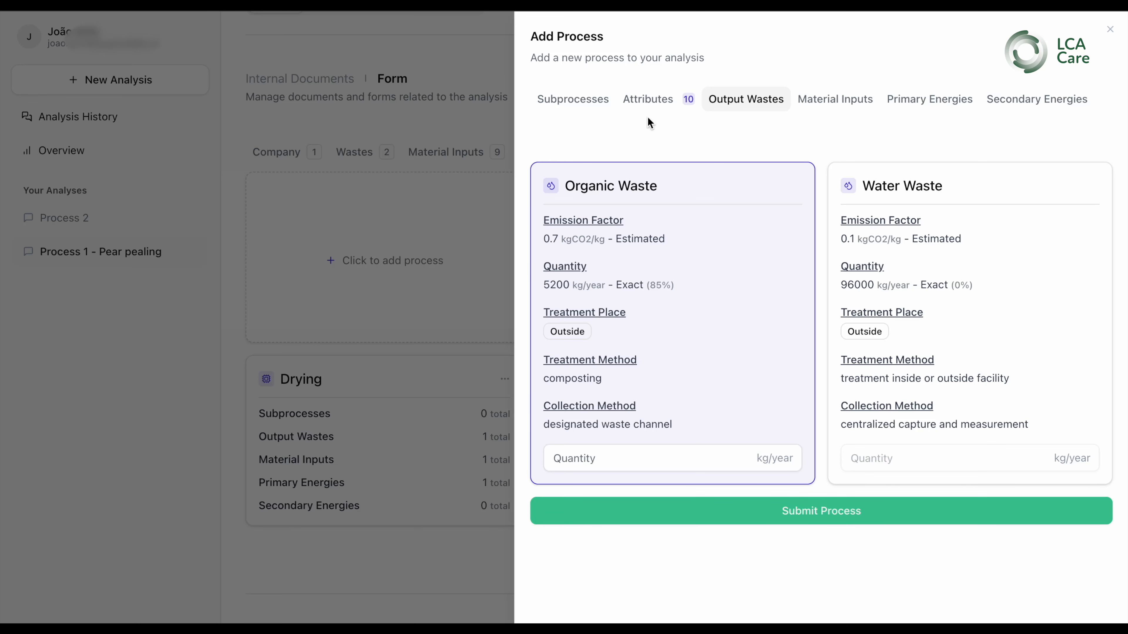
{"action": "left_click", "coordinate": [573, 101]}
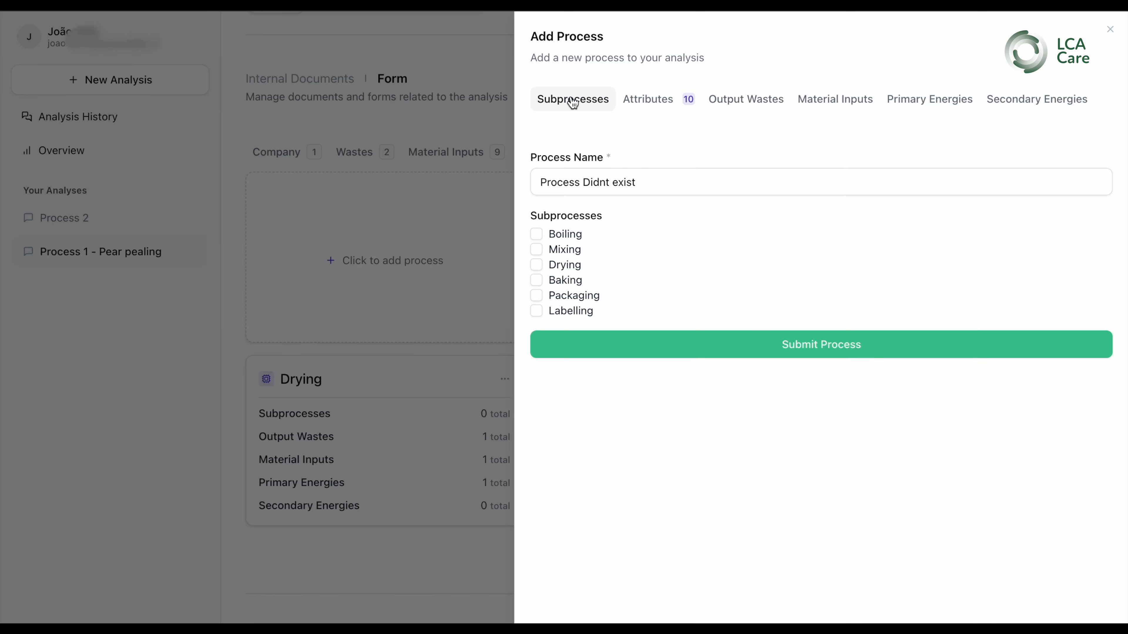
{"action": "left_click", "coordinate": [1111, 31]}
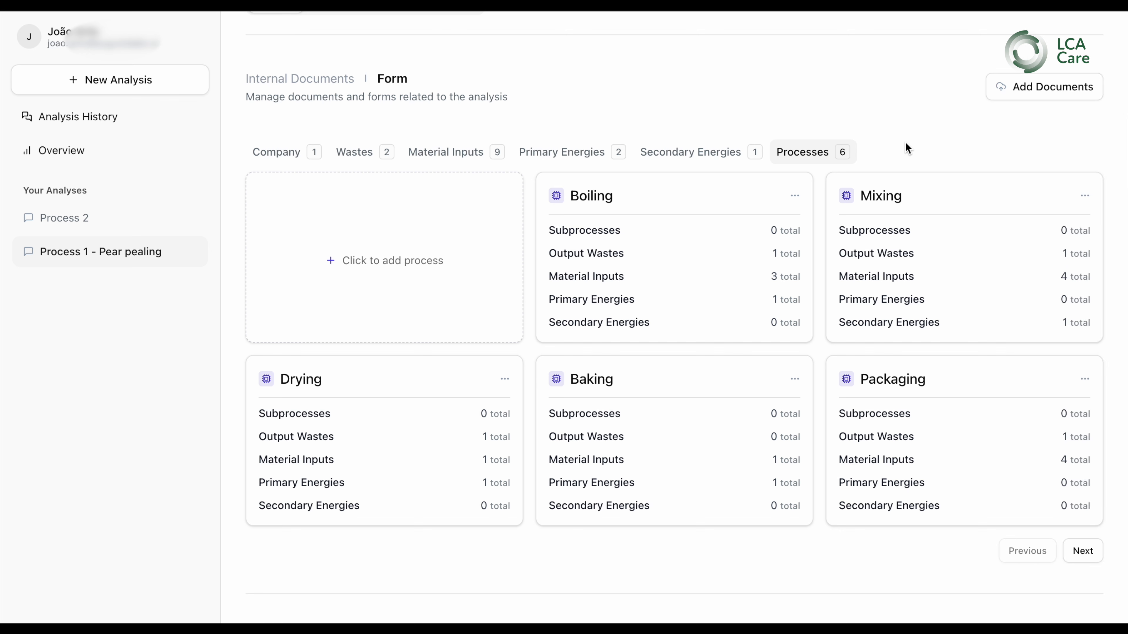
{"action": "scroll", "coordinate": [905, 141], "scroll_direction": "up", "scroll_amount": 3}
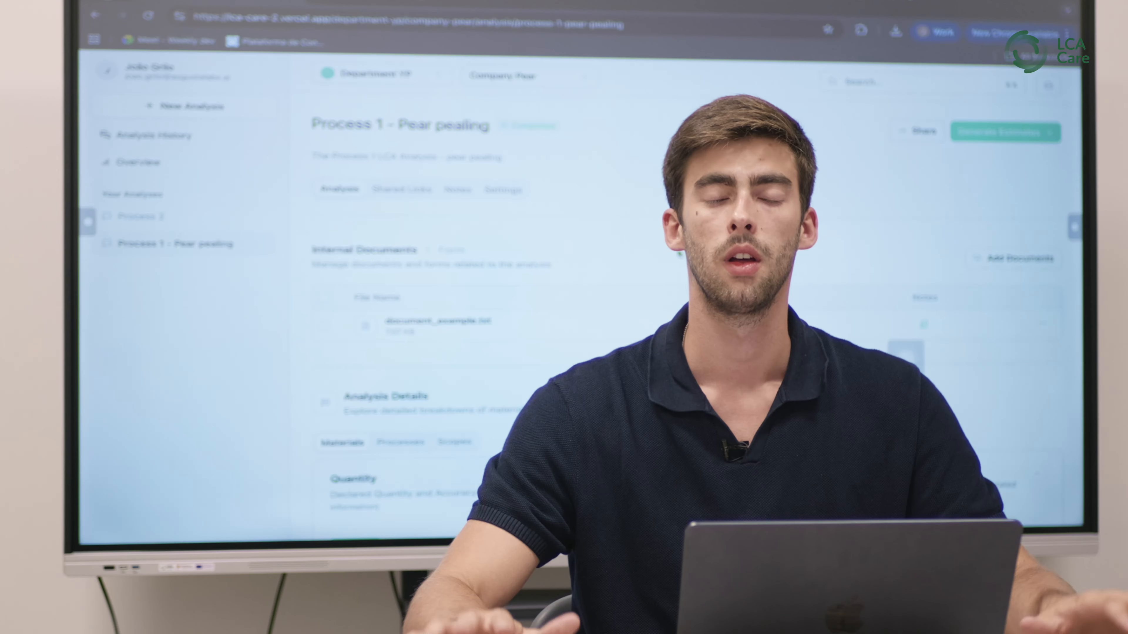